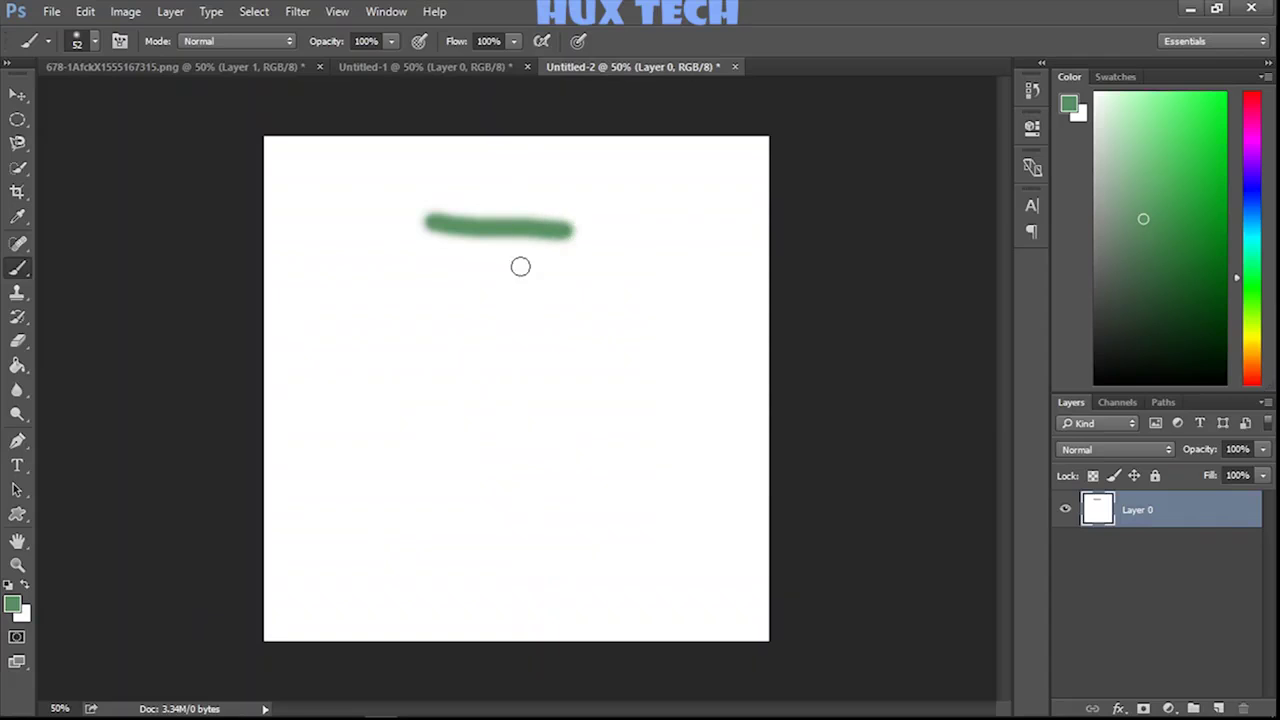
- Set the brush hardness to 100% and paint connected green strokes in a Z shape below the soft stroke
left_click_drag(620, 356, 670, 358)
left_click_drag(425, 272, 506, 274)
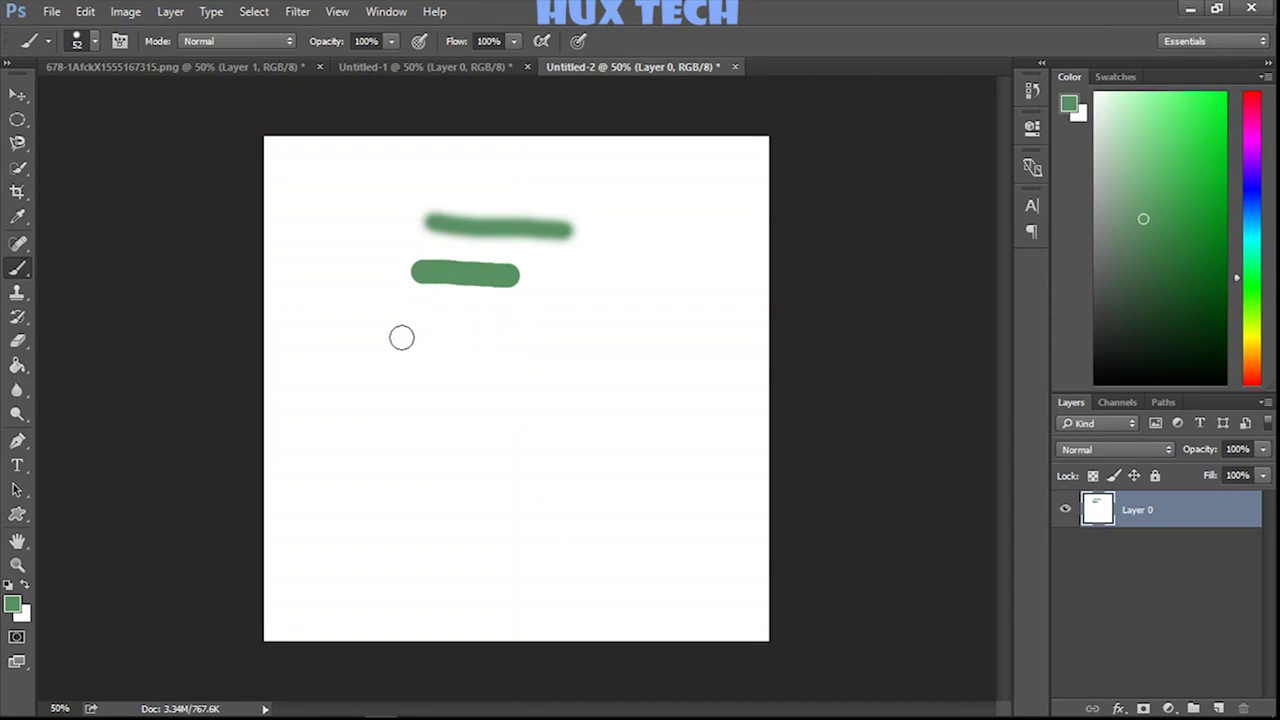
left_click(372, 340, "shift")
left_click_drag(380, 343, 529, 346)
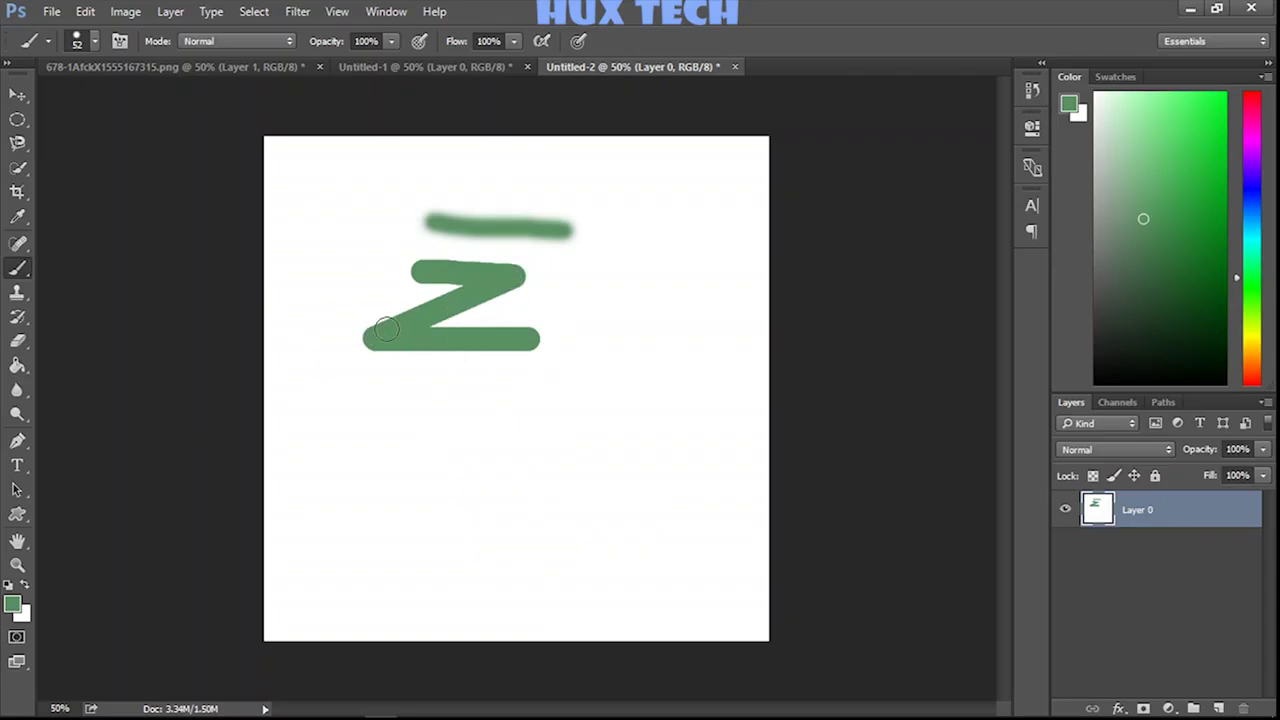
- Paint a straight horizontal line below the Z and a straight vertical line down from its middle, forming a T
left_click(352, 441)
left_click_drag(352, 441, 634, 440)
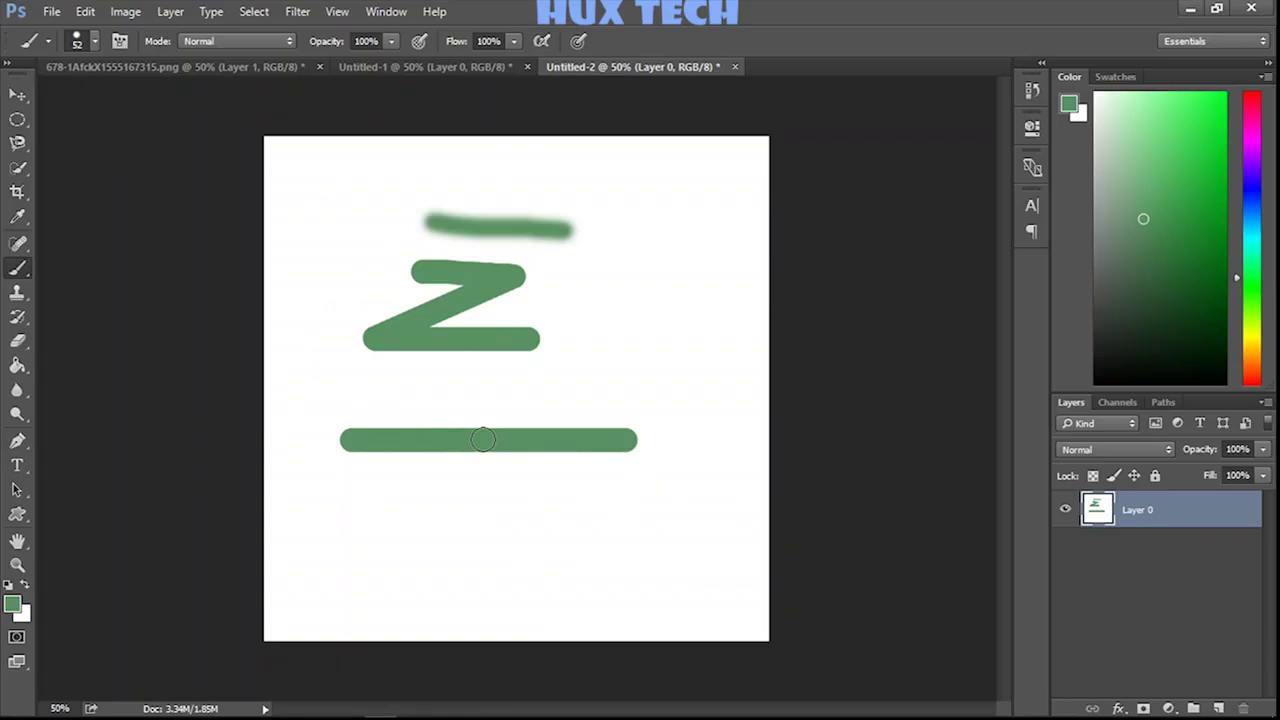
left_click_drag(485, 441, 485, 604)
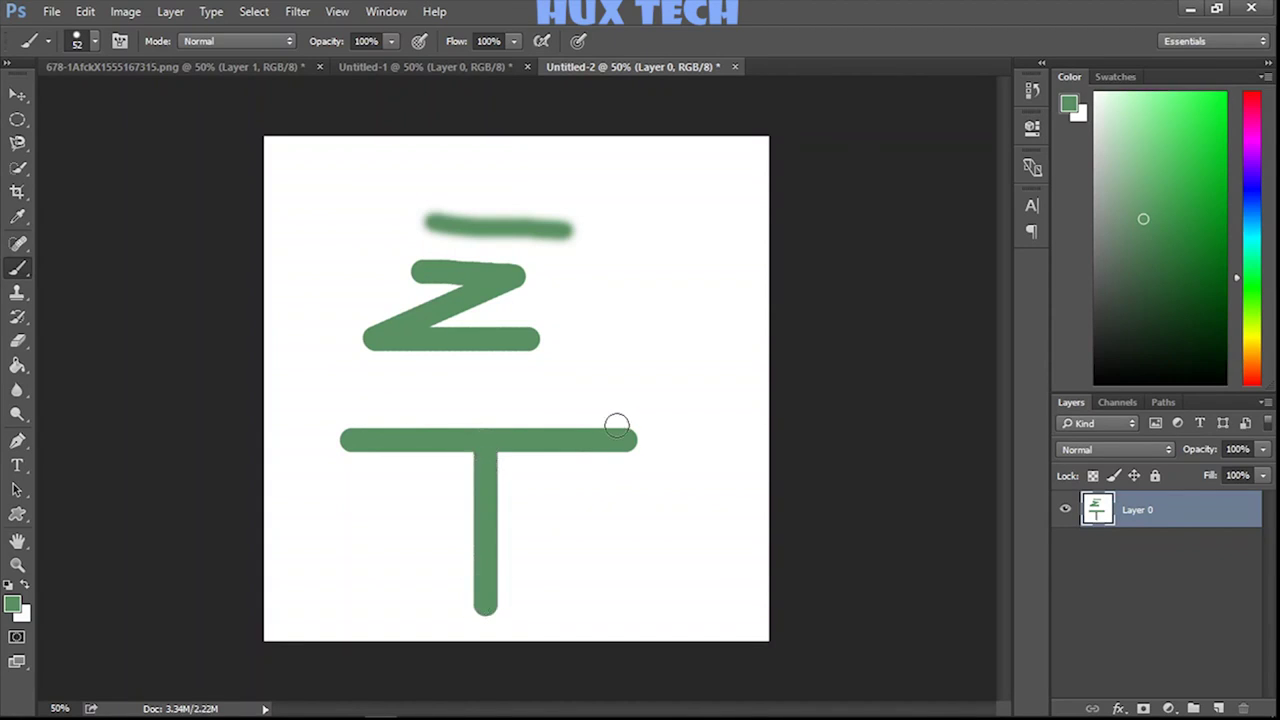
- Choose a flat bristle brush and paint a short horizontal stroke on each side of the T's stem
right_click(572, 345)
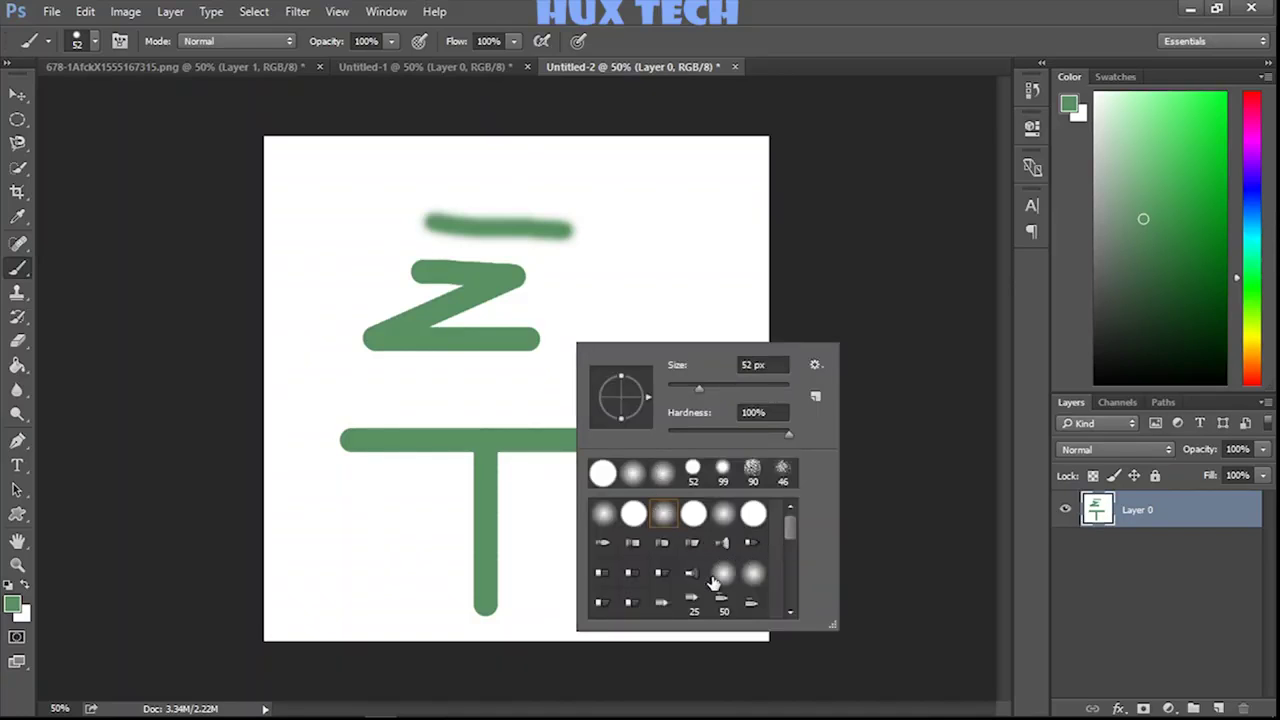
left_click(632, 573)
left_click_drag(352, 516, 437, 515)
left_click_drag(548, 524, 632, 522)
- Choose the 44 px textured brush preset and paint a looping stroke beside the Z shape
right_click(582, 355)
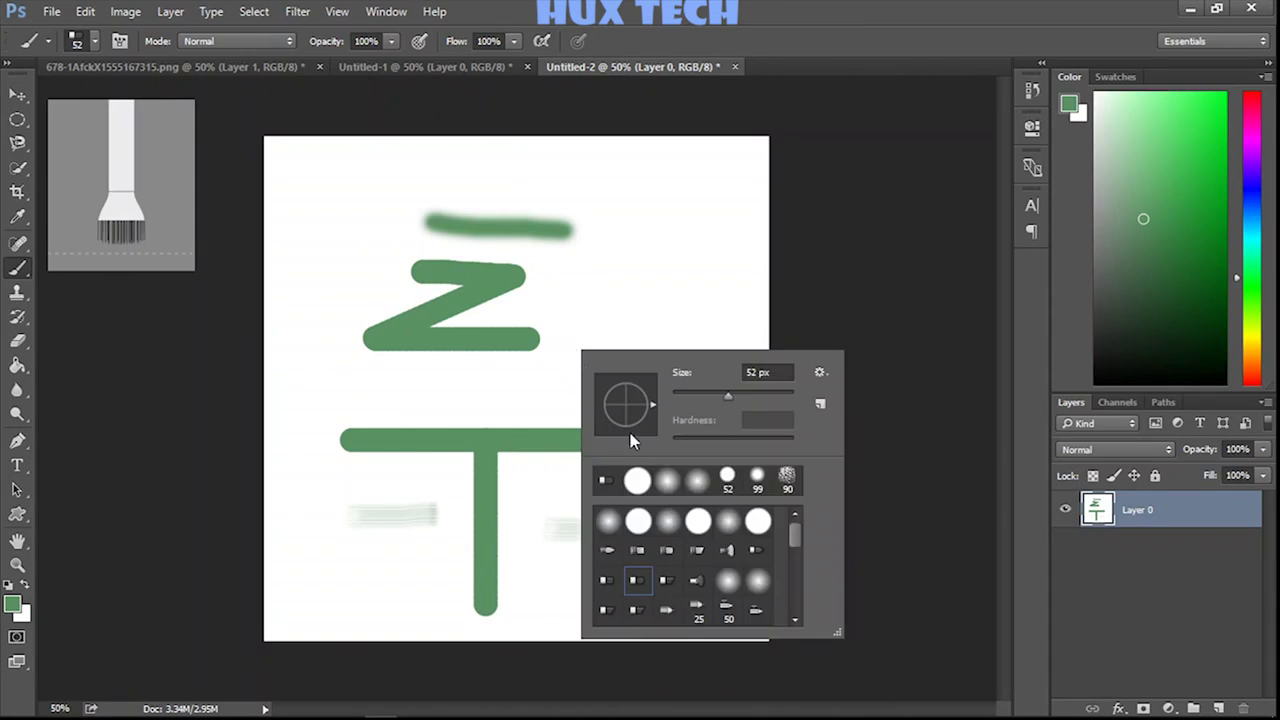
scroll(678, 580, "down", 3)
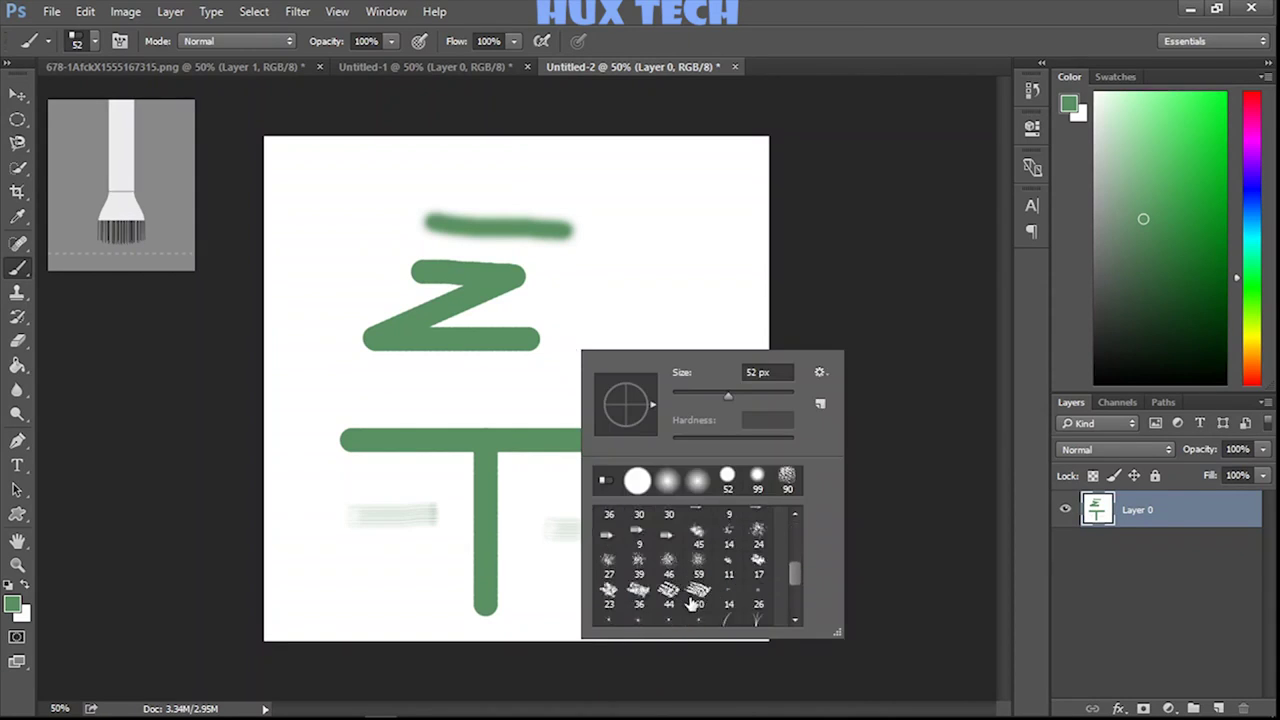
left_click(668, 592)
mouse_move(598, 263)
left_mouse_down()
mouse_move(666, 297)
mouse_move(645, 350)
mouse_move(678, 394)
left_mouse_up()
- Choose the 90 px textured brush preset and paint a rough stroke winding down from the Z across the T's arm
right_click(603, 432)
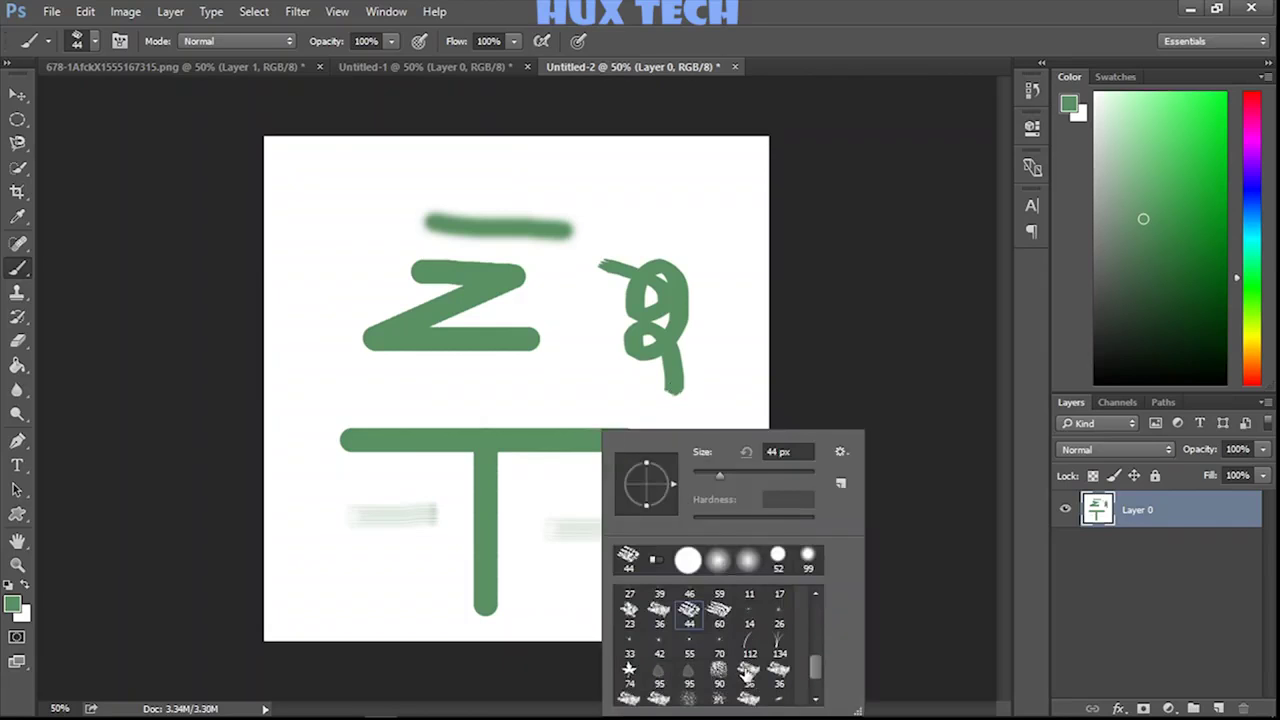
left_click(719, 668)
mouse_move(543, 337)
left_mouse_down()
mouse_move(592, 443)
mouse_move(645, 495)
mouse_move(645, 540)
left_mouse_up()
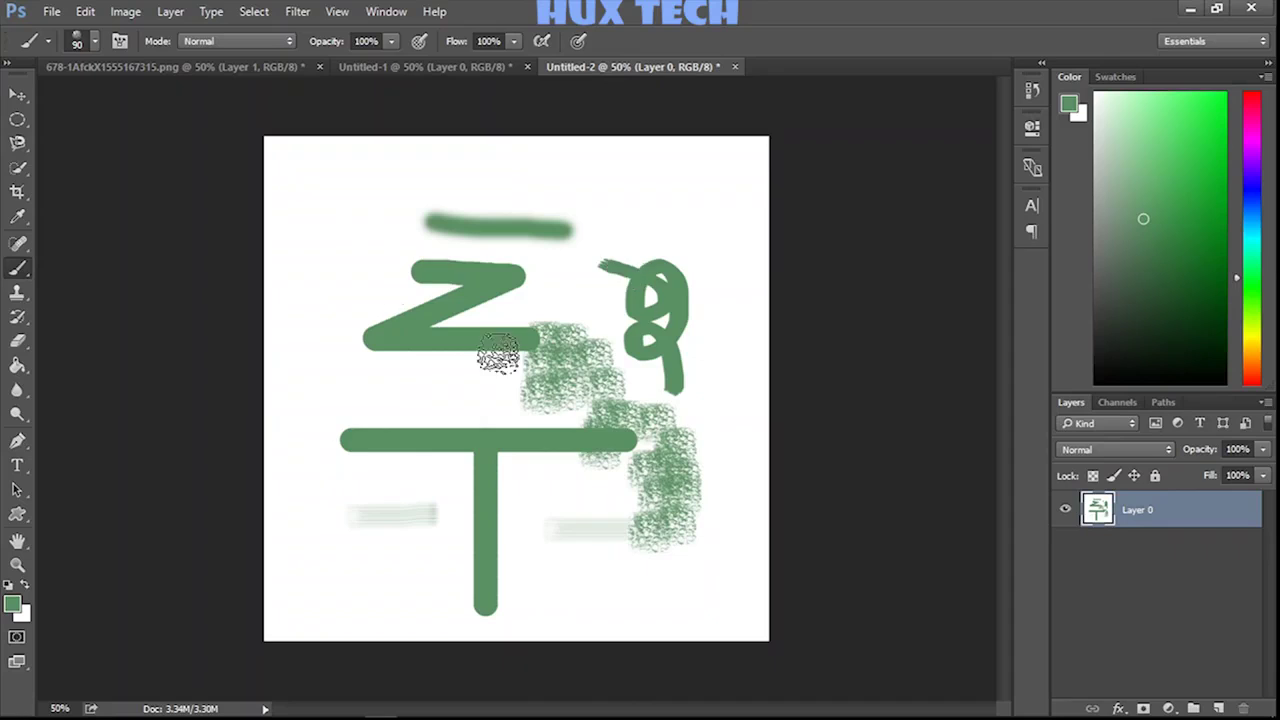
right_click(404, 254)
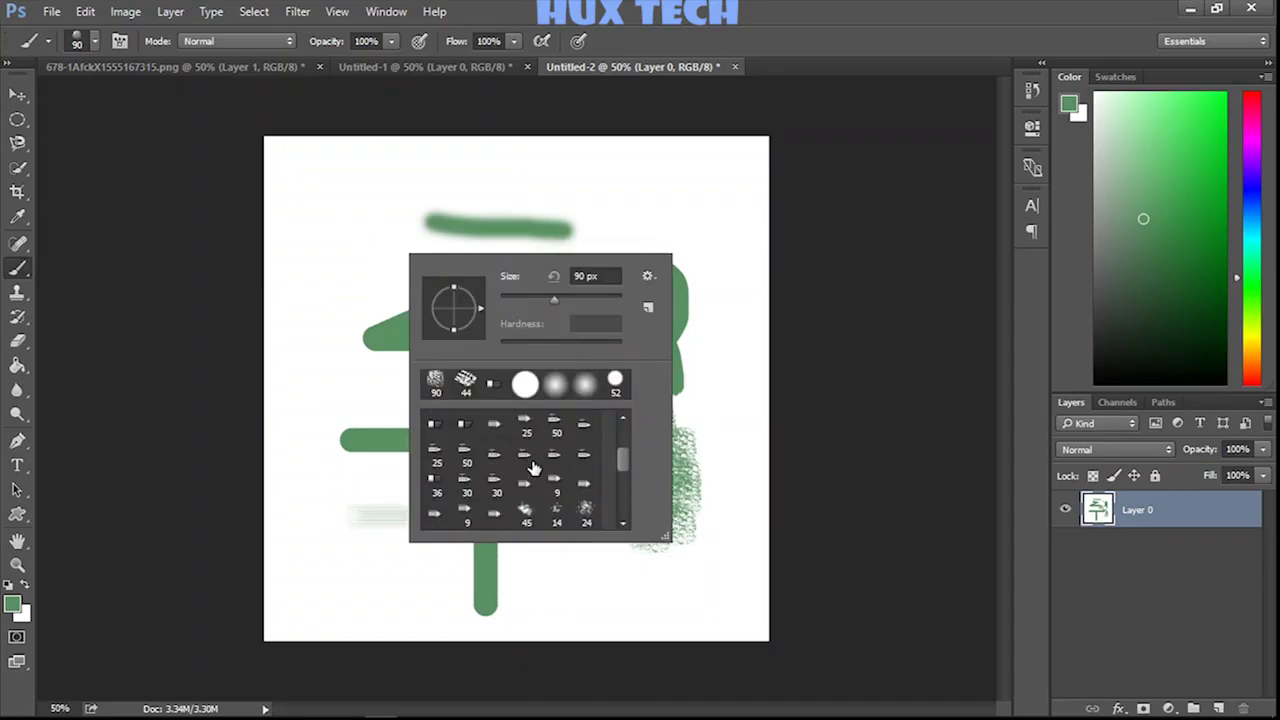
scroll(535, 468, "up", 3)
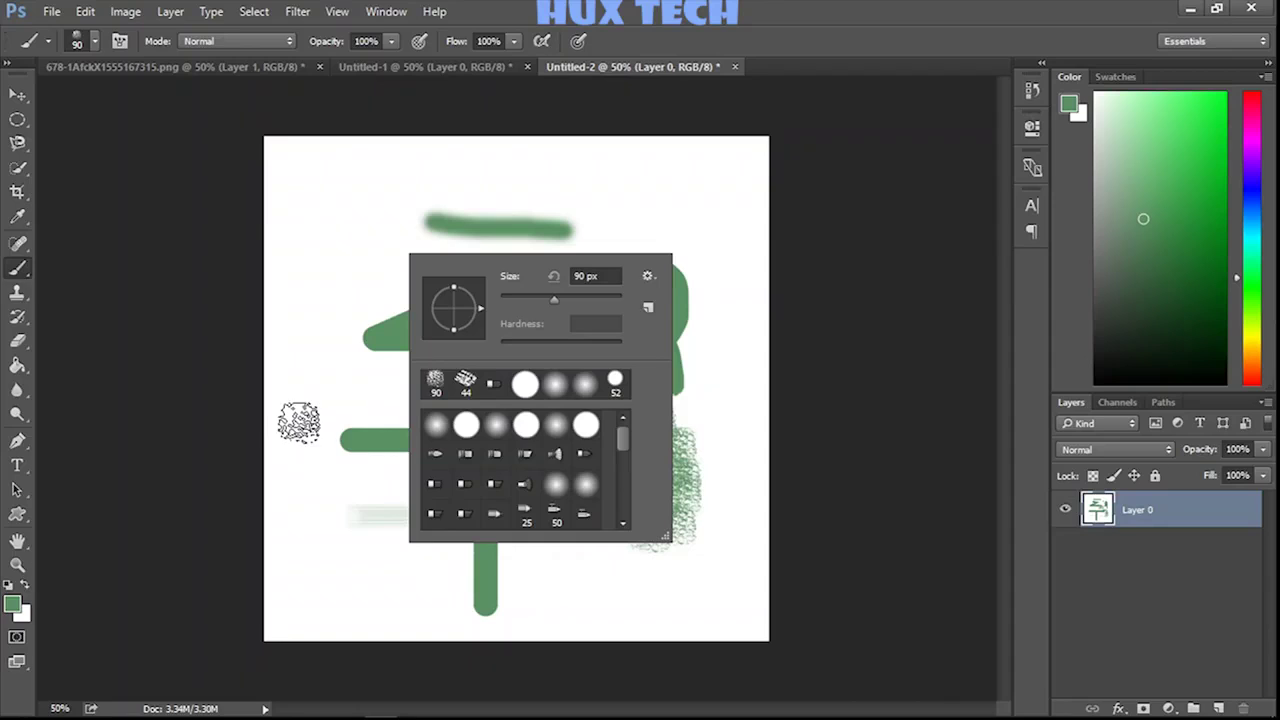
left_click(20, 296)
left_click(20, 296)
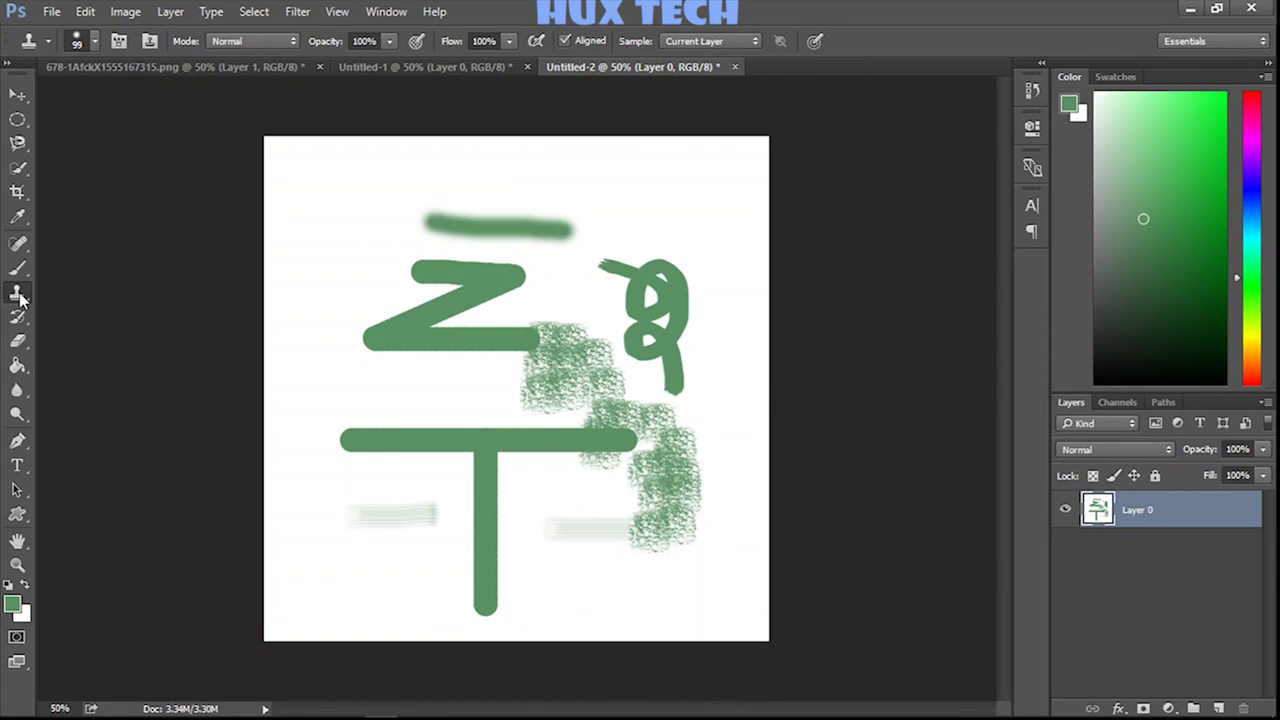
left_click(17, 268)
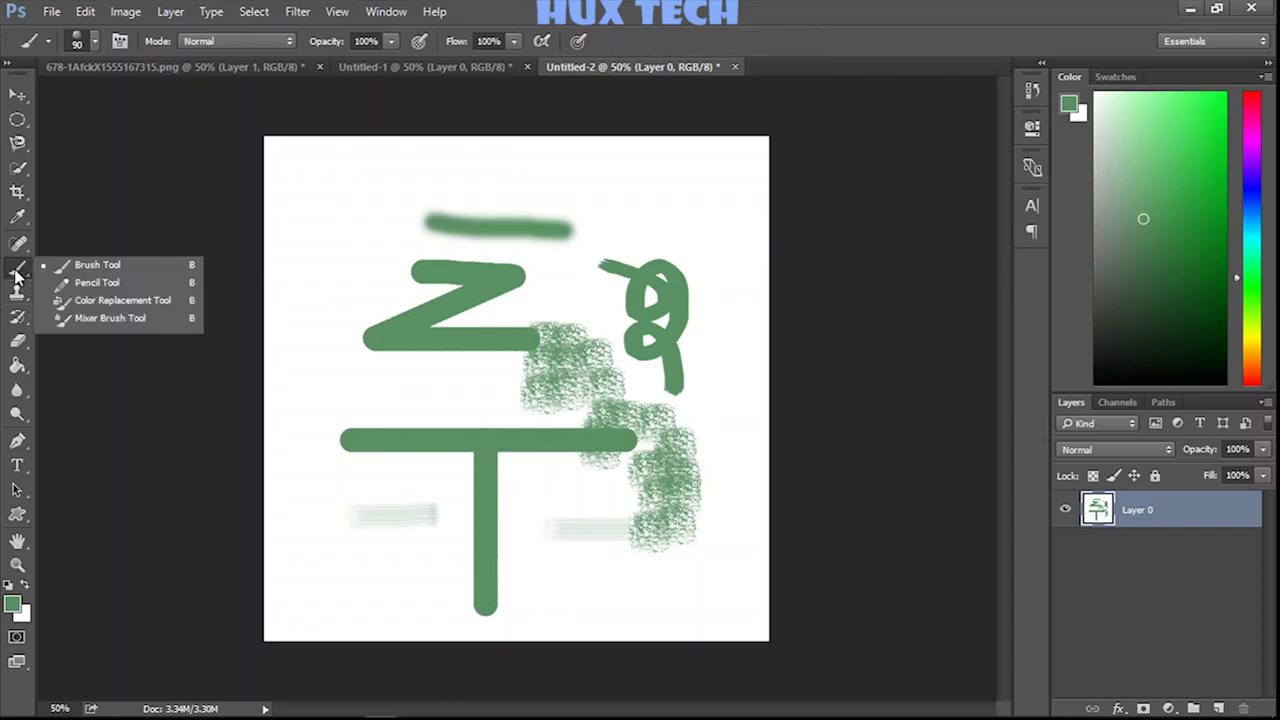
right_click(22, 270)
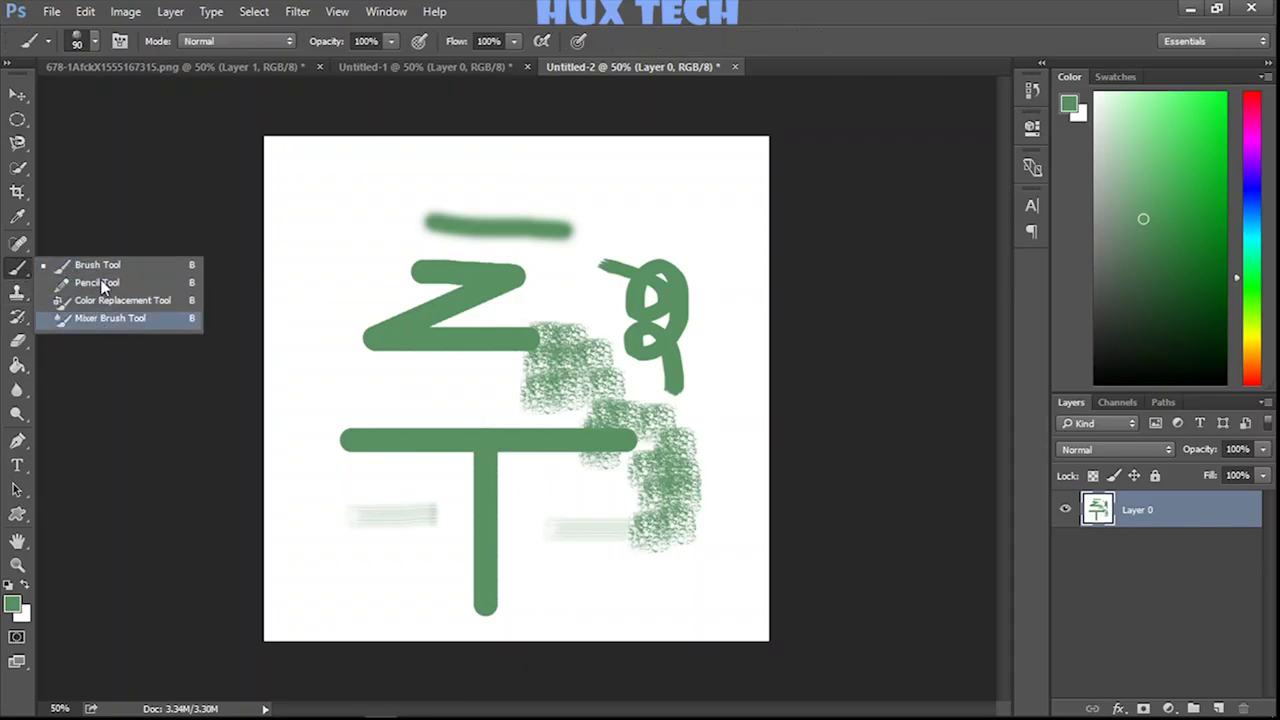
left_click(100, 268)
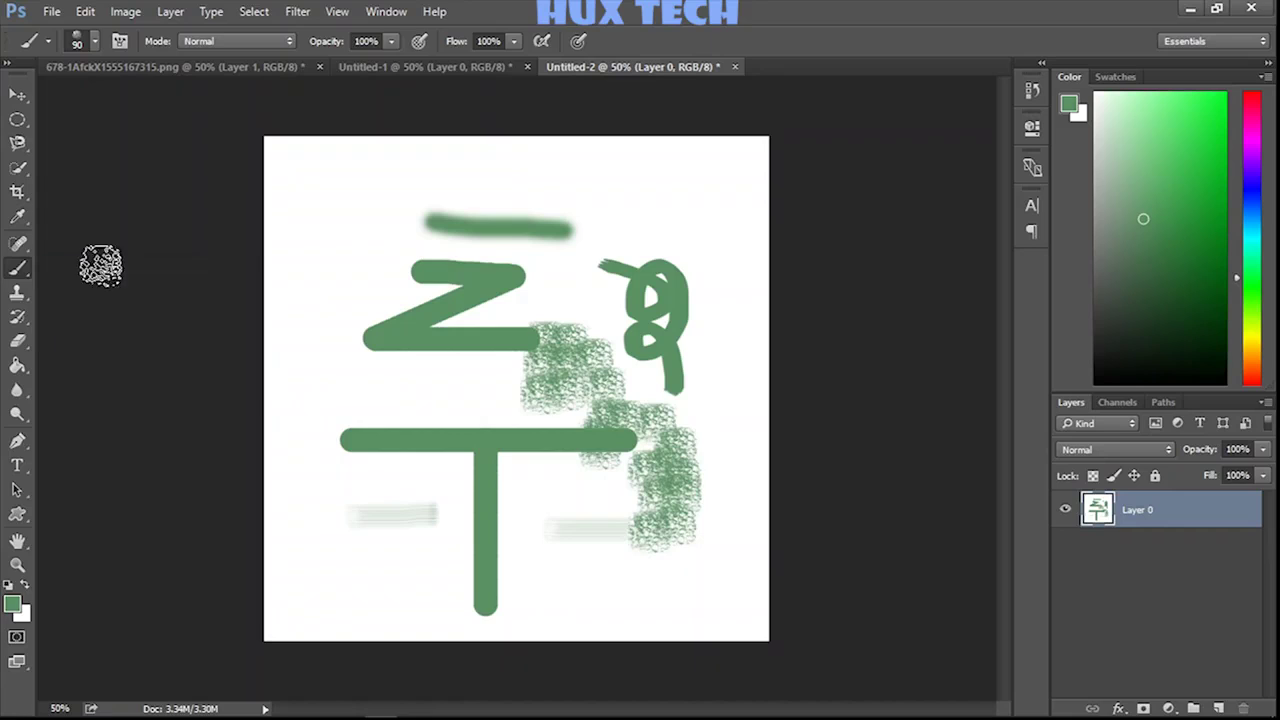
- Activate the Clone Stamp tool and switch to the document 678-1AfckX1555167315.png
left_click(18, 296)
right_click(18, 296)
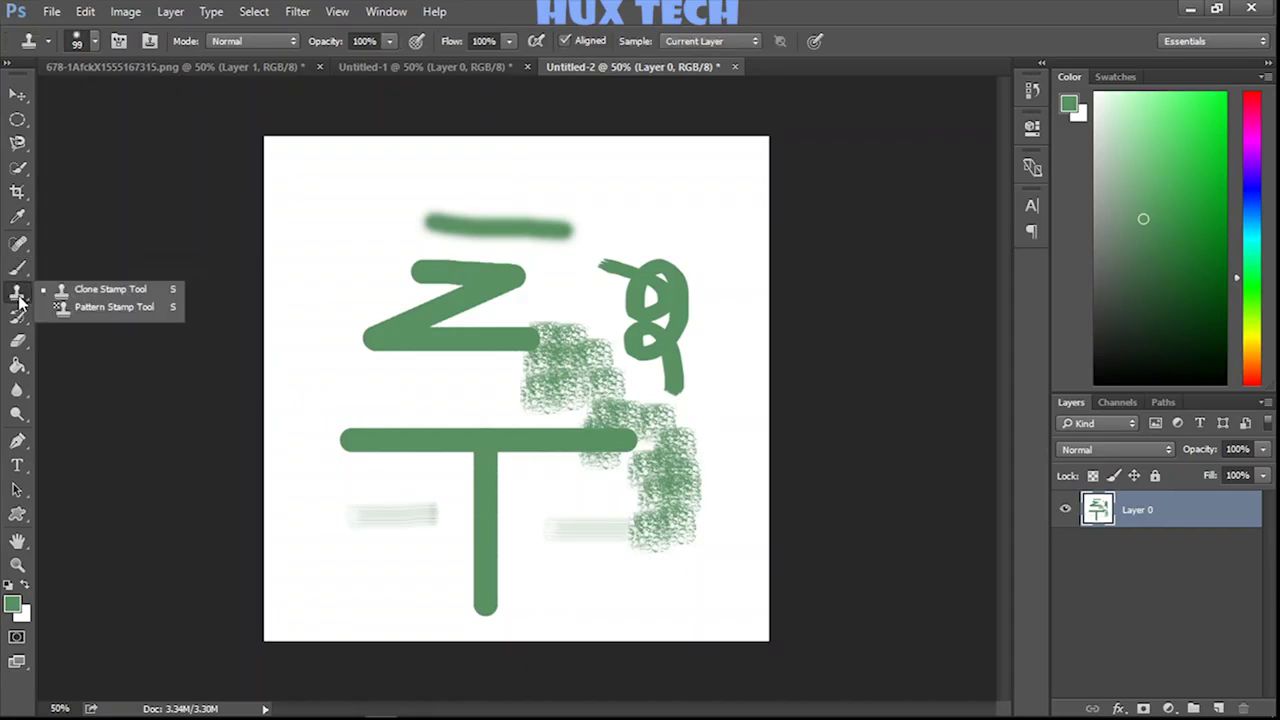
left_click(106, 295)
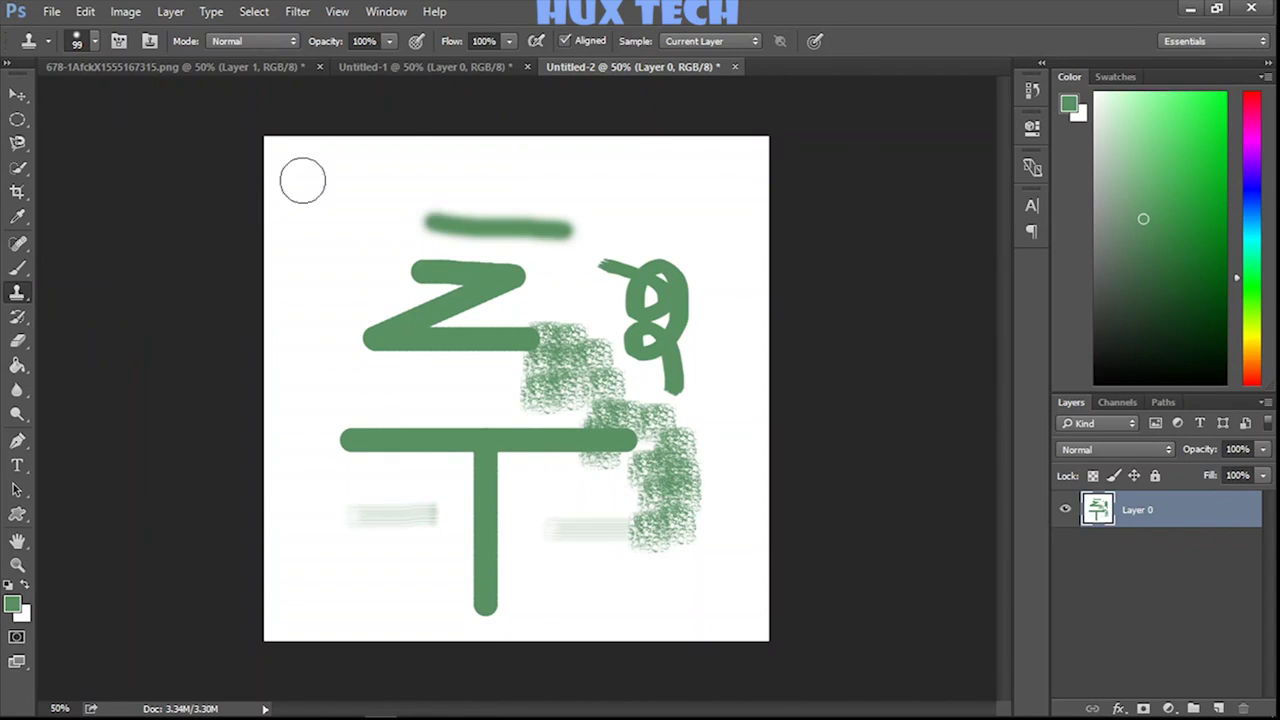
left_click(430, 70)
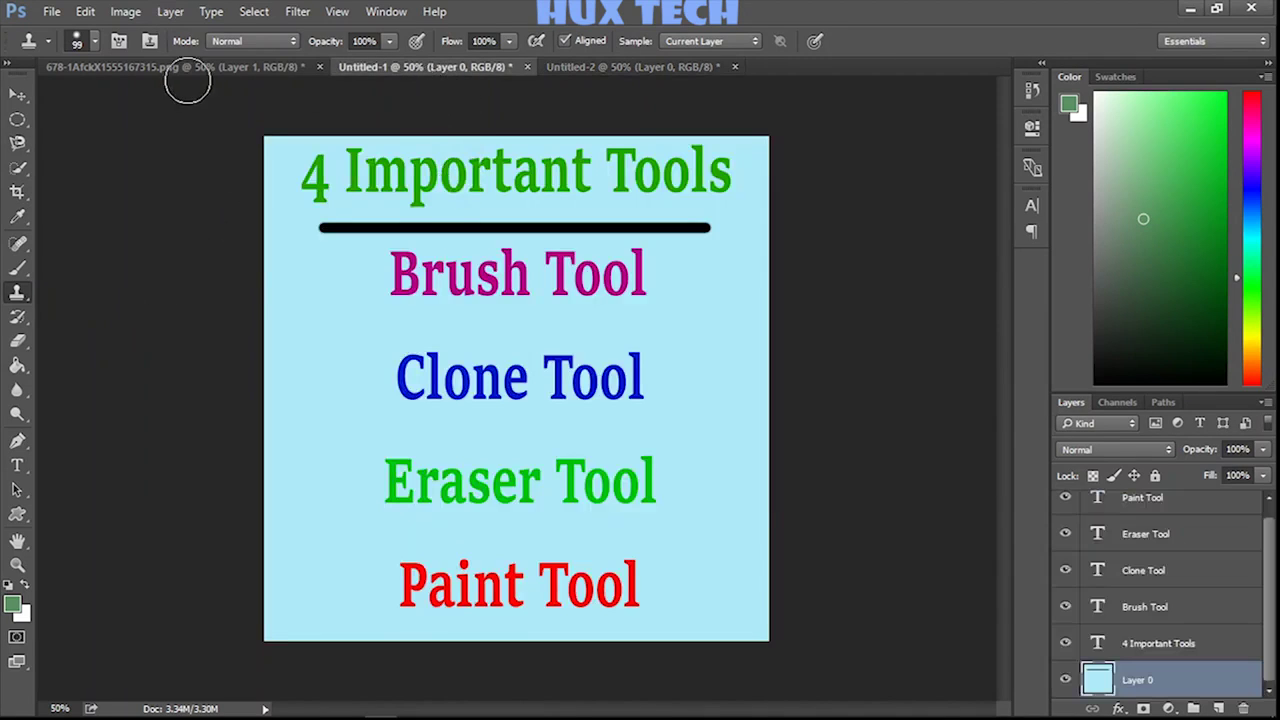
left_click(200, 68)
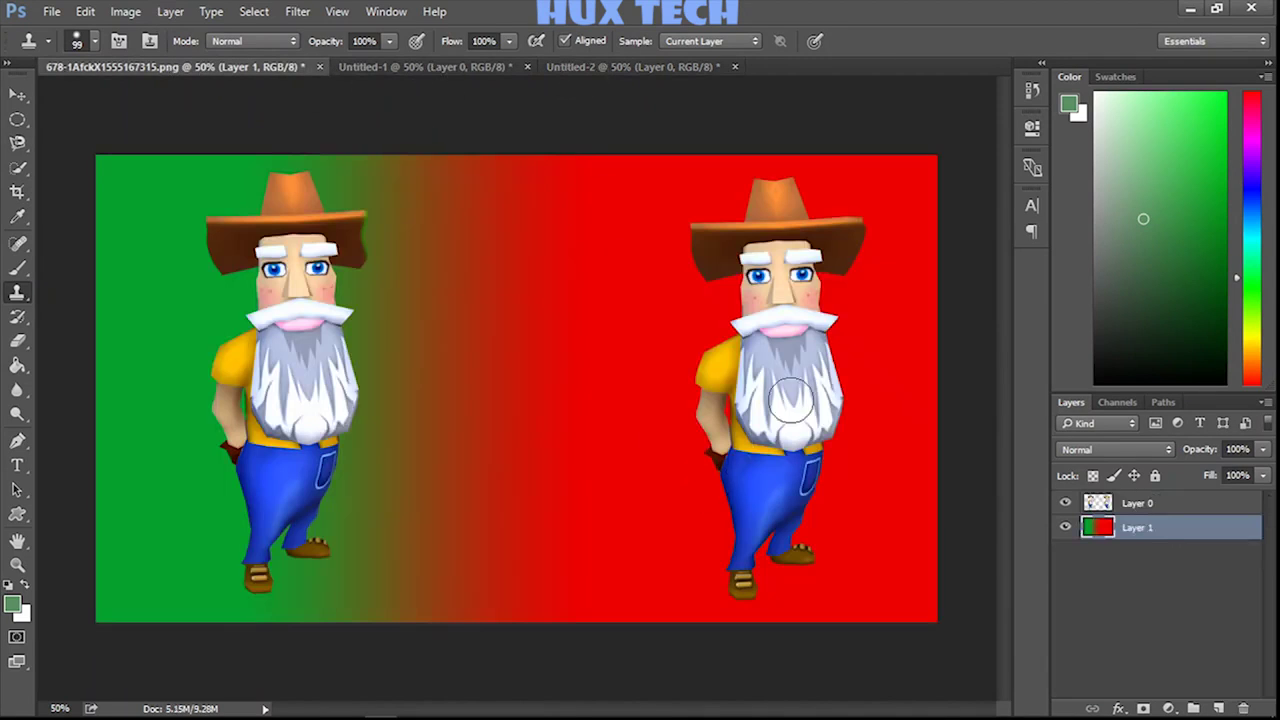
- Undo the earlier edits back to the single bearded figure on the solid green background
key("ctrl+alt+z")
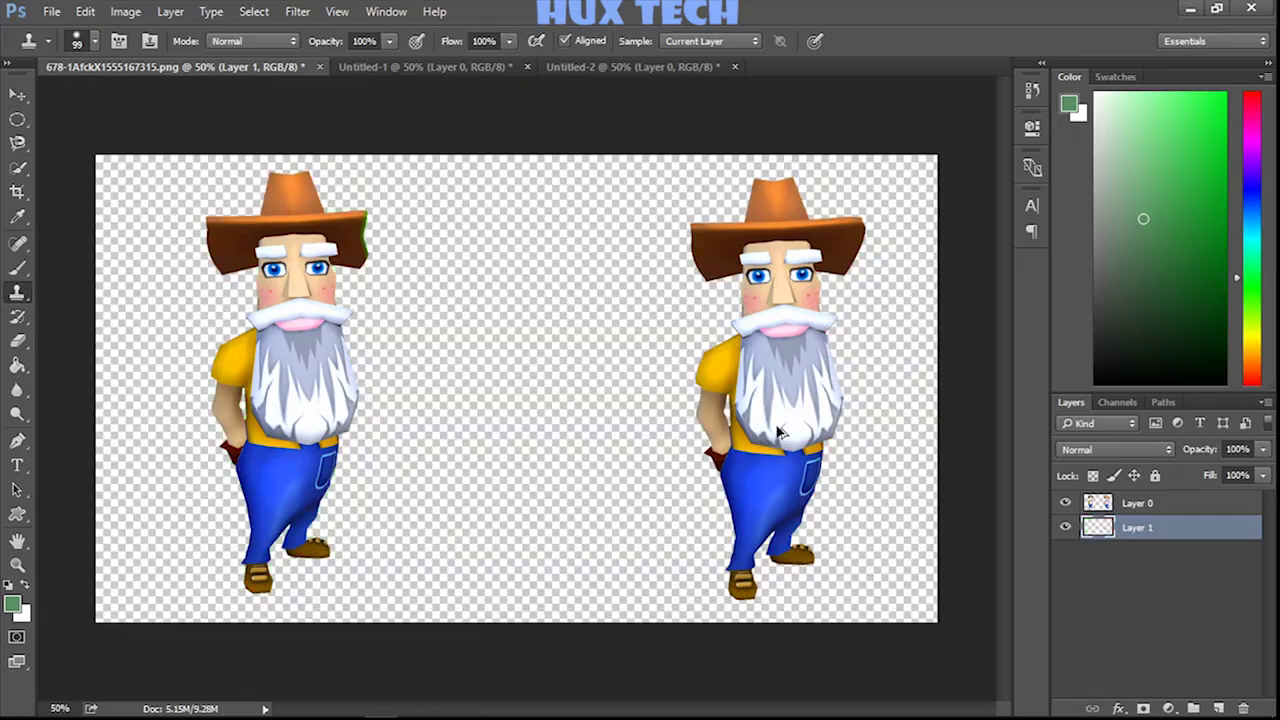
key("ctrl+alt+z")
key("ctrl+alt+z")
key("ctrl+alt+z")
key("ctrl+alt+z")
key("ctrl+alt+z")
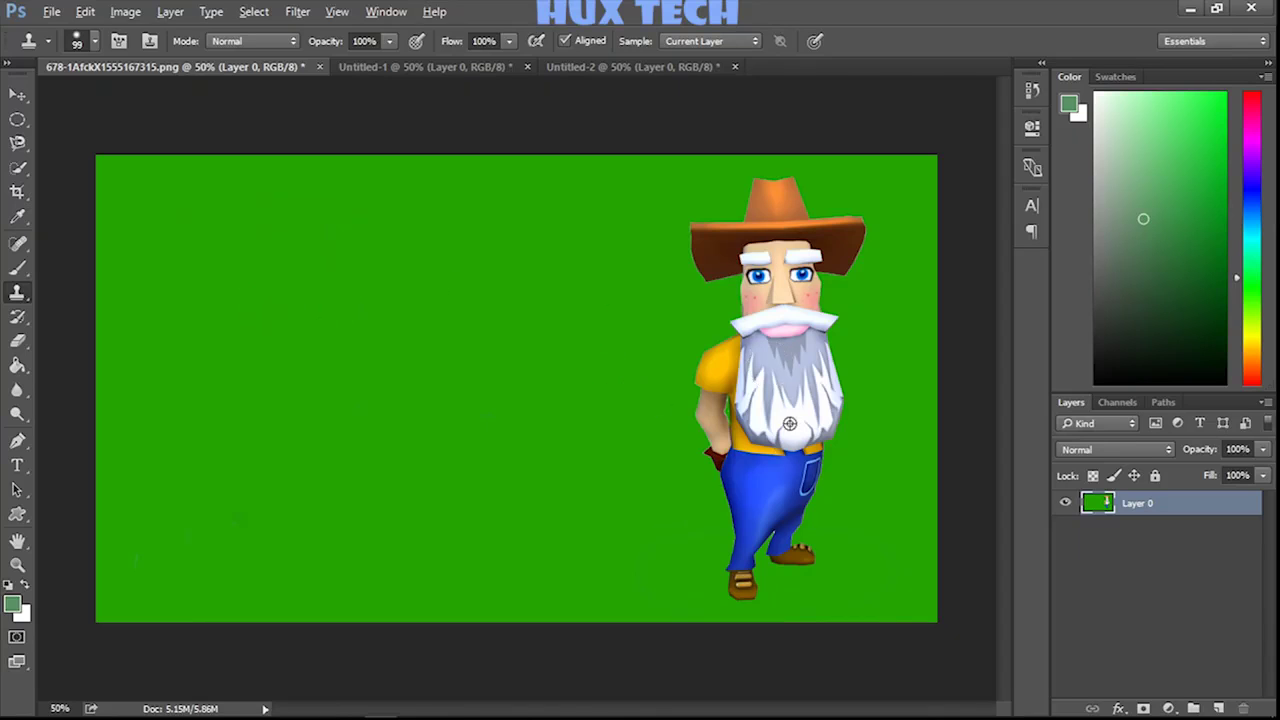
- Sample the figure's beard with the Clone Stamp and paint a full copy of the figure on the empty left side of the image
left_click(782, 374, "alt")
right_click(18, 295)
left_click(100, 288)
left_click(783, 384, "alt")
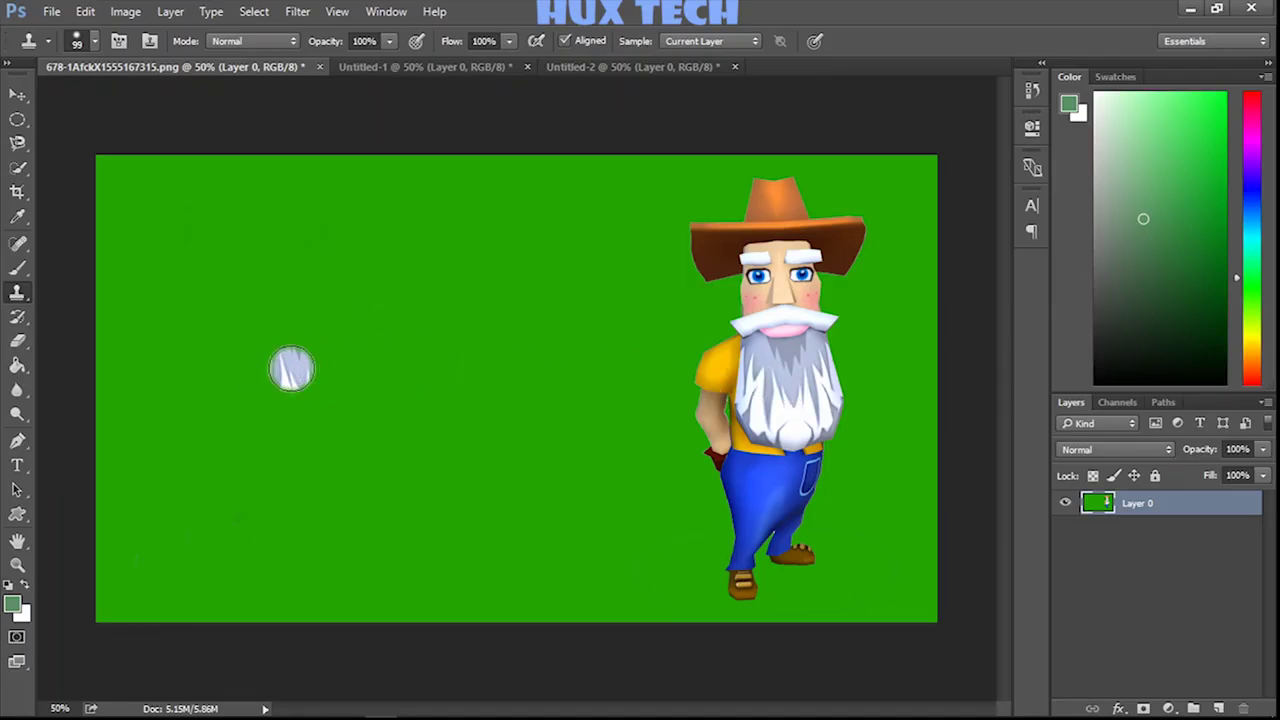
left_click_drag(291, 369, 284, 367)
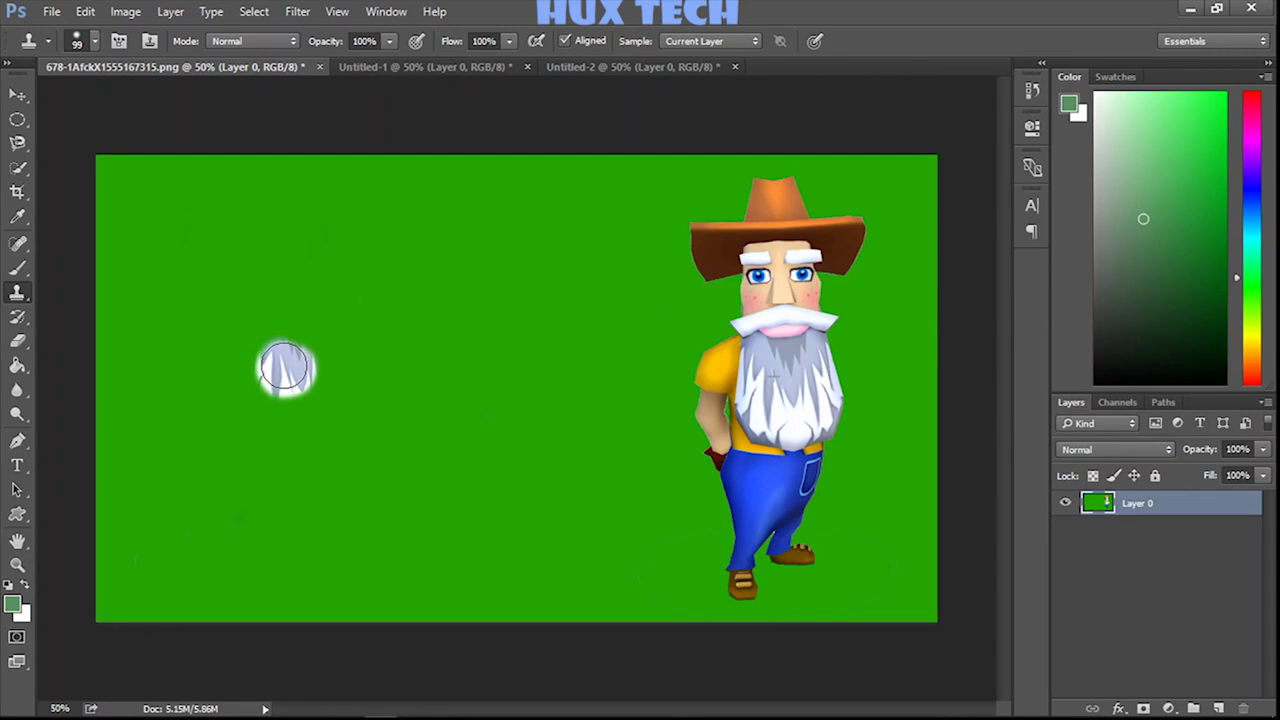
mouse_move(285, 369)
left_mouse_down()
mouse_move(270, 340)
mouse_move(245, 381)
mouse_move(291, 384)
mouse_move(293, 341)
mouse_move(251, 327)
mouse_move(250, 382)
mouse_move(265, 330)
mouse_move(228, 336)
mouse_move(239, 326)
mouse_move(265, 381)
mouse_move(289, 296)
mouse_move(276, 236)
mouse_move(235, 192)
mouse_move(206, 265)
mouse_move(205, 205)
mouse_move(189, 217)
mouse_move(200, 245)
mouse_move(226, 190)
mouse_move(259, 176)
mouse_move(250, 181)
mouse_move(328, 248)
mouse_move(366, 212)
mouse_move(305, 210)
mouse_move(275, 303)
mouse_move(313, 355)
mouse_move(302, 502)
mouse_move(281, 556)
mouse_move(258, 520)
mouse_move(270, 522)
mouse_move(258, 477)
mouse_move(235, 475)
mouse_move(262, 525)
mouse_move(343, 575)
mouse_move(371, 557)
left_mouse_up()
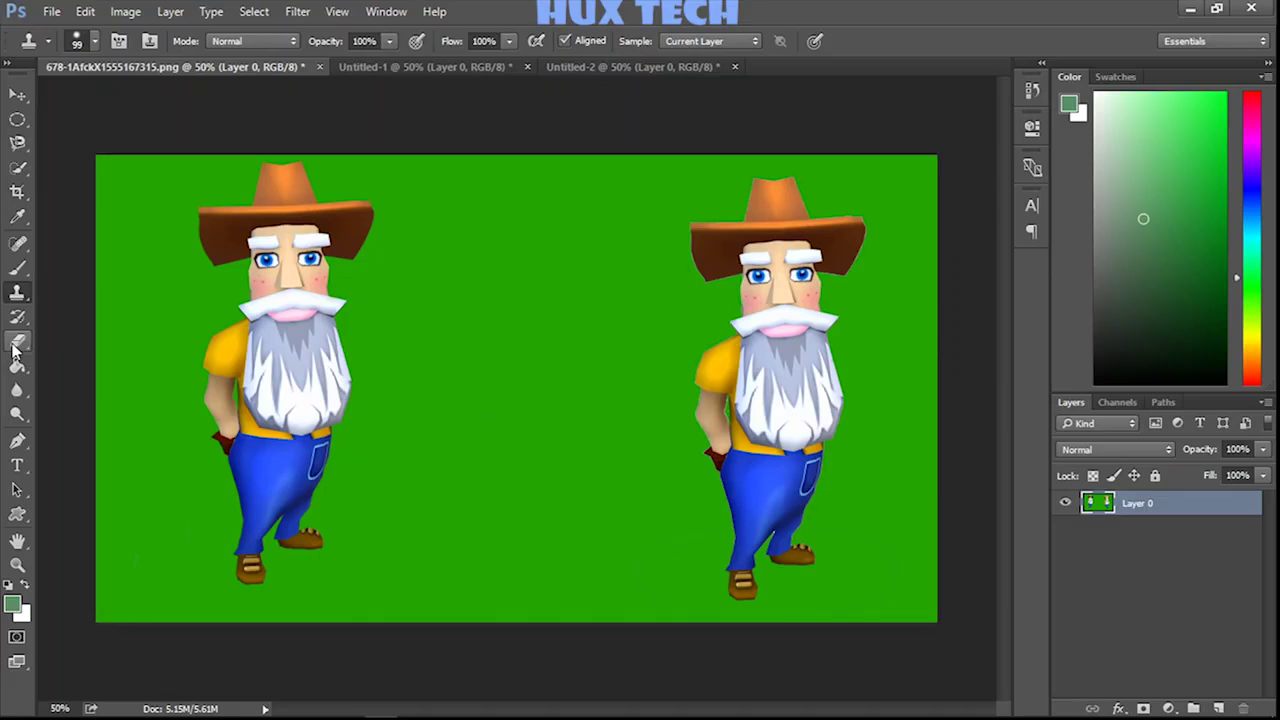
- Try the Eraser tool with a short stroke on the green background between the two figures, and undo it
left_click(17, 343)
right_click(15, 345)
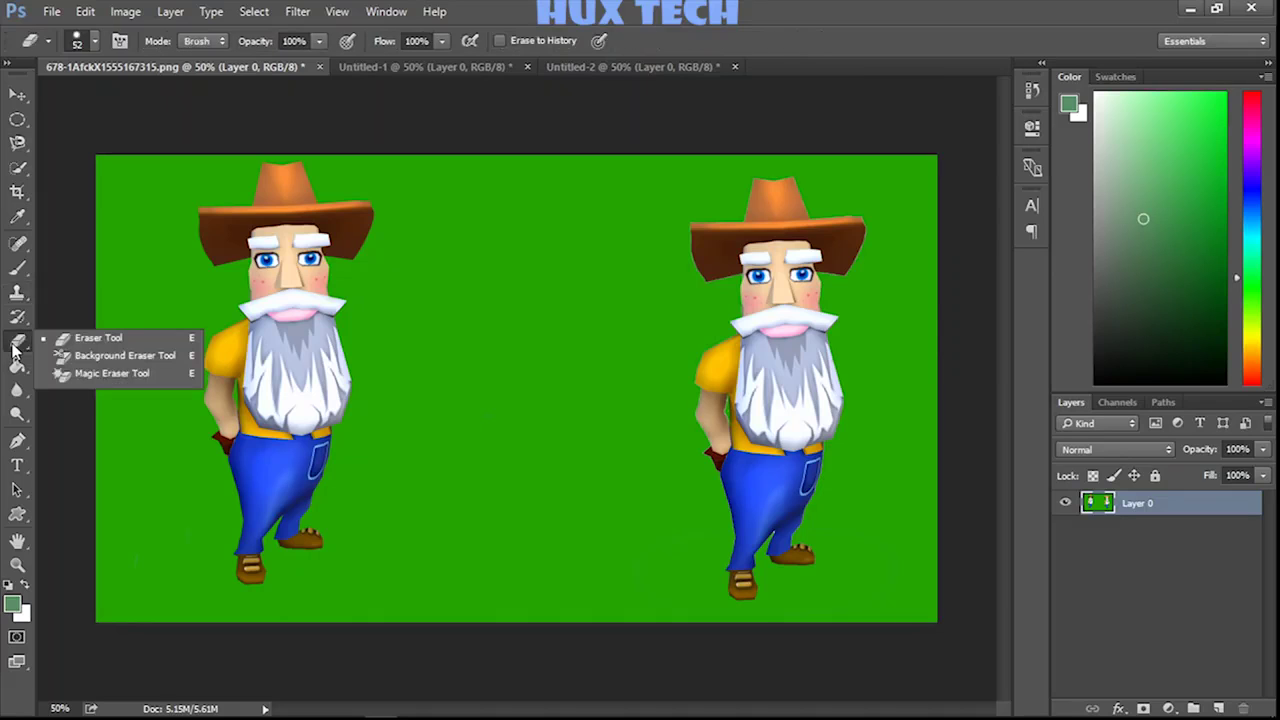
left_click(103, 343)
left_click_drag(466, 356, 538, 355)
key("ctrl+z")
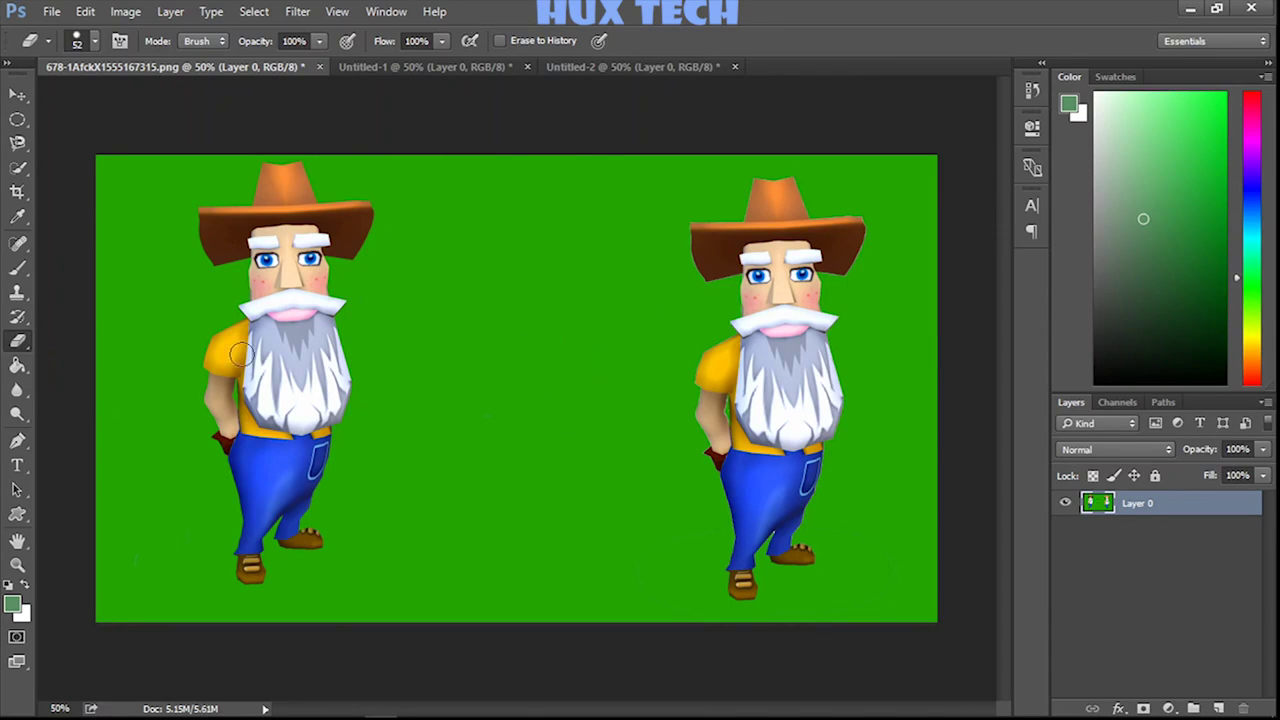
- Try removing the green background around both figures with the Magic Eraser at tolerance 32, and undo it
right_click(17, 343)
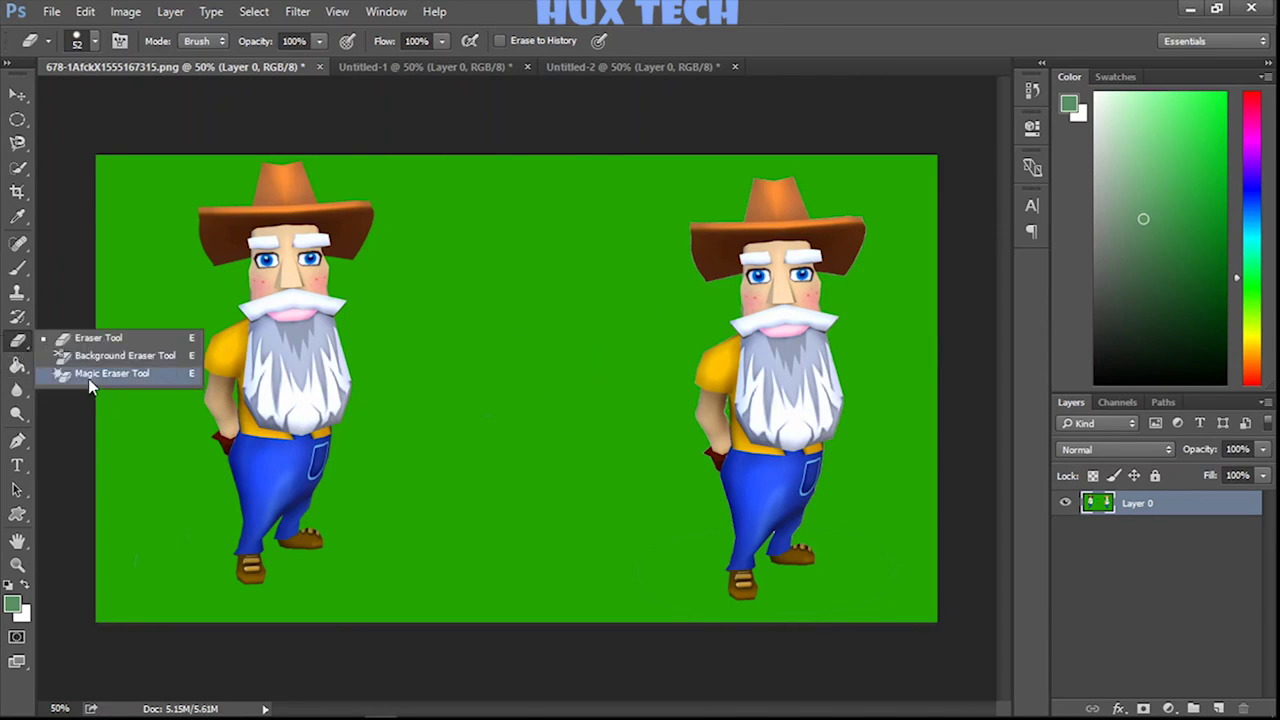
left_click(88, 378)
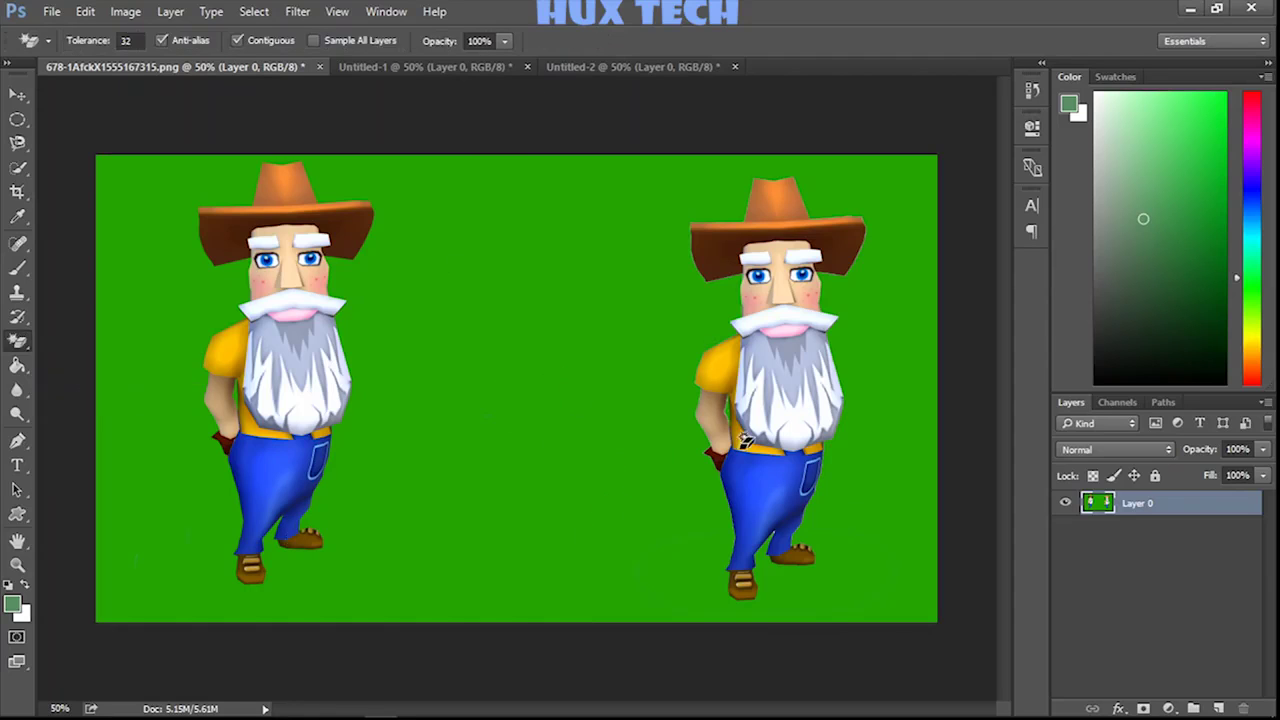
left_click(507, 375)
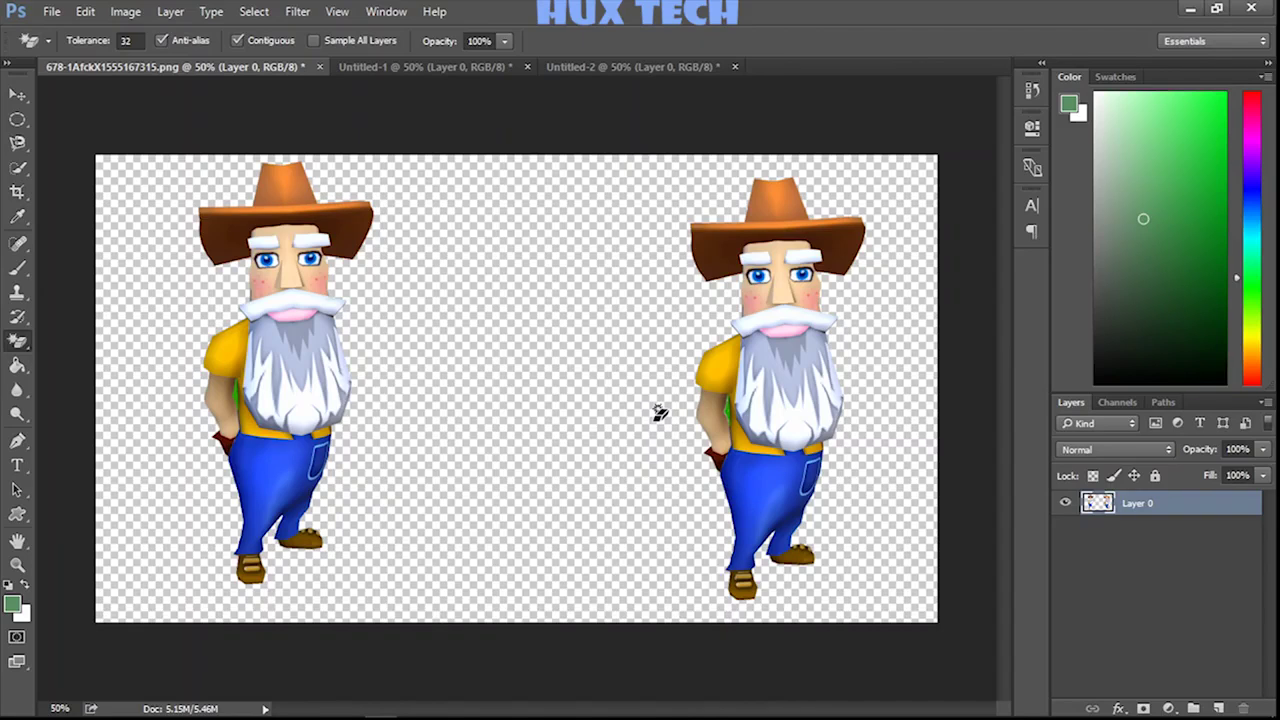
key("ctrl+z")
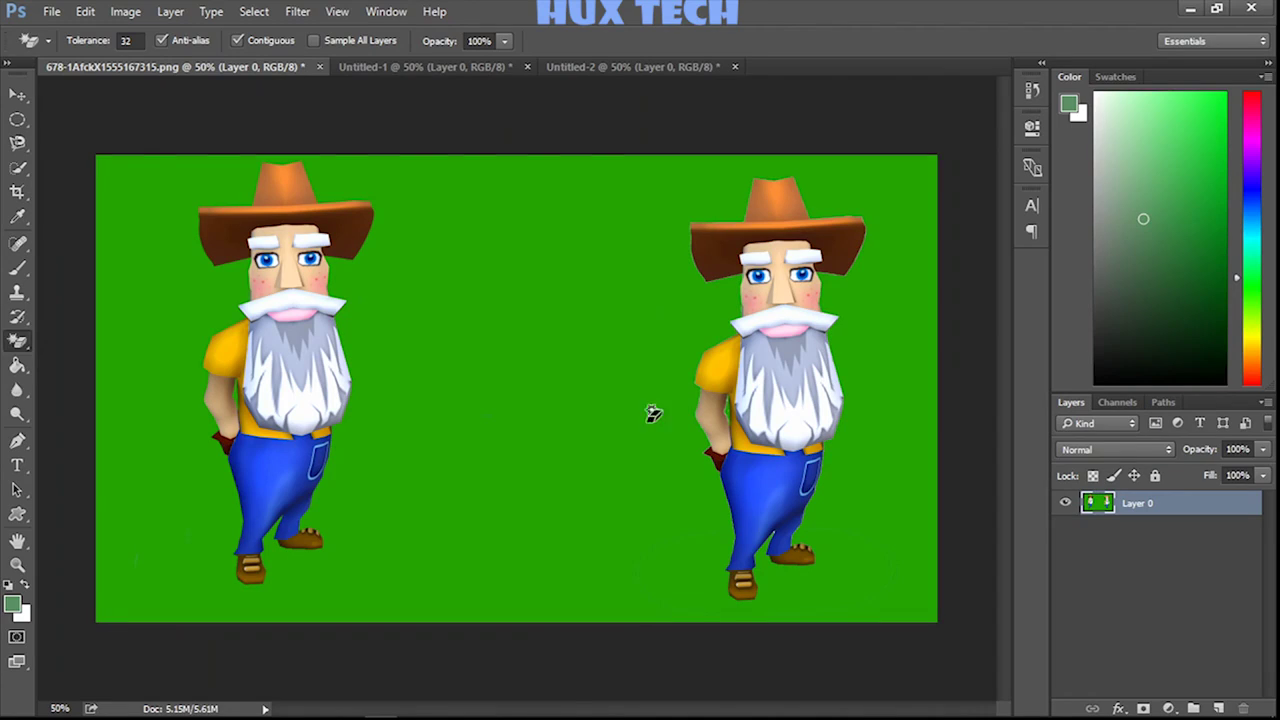
- Set the foreground to a darker green and fill the background around both figures using the Paint Bucket
left_click(18, 368)
right_click(18, 368)
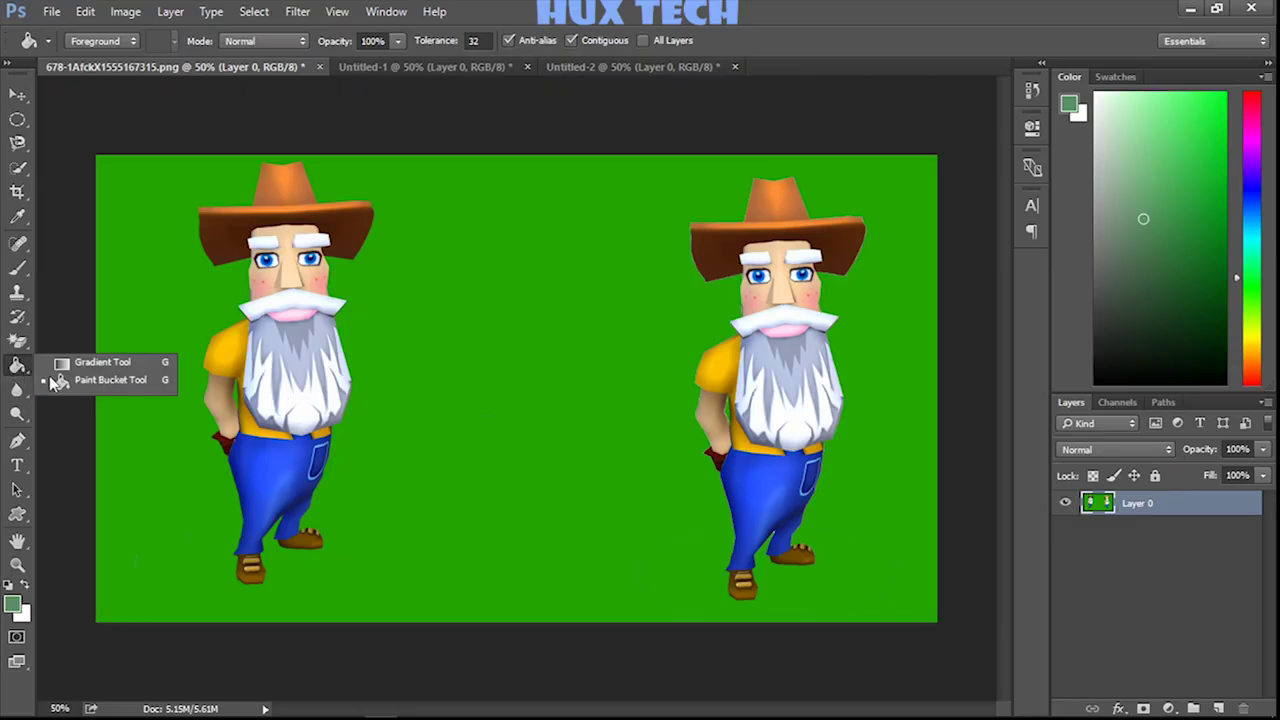
left_click(25, 376)
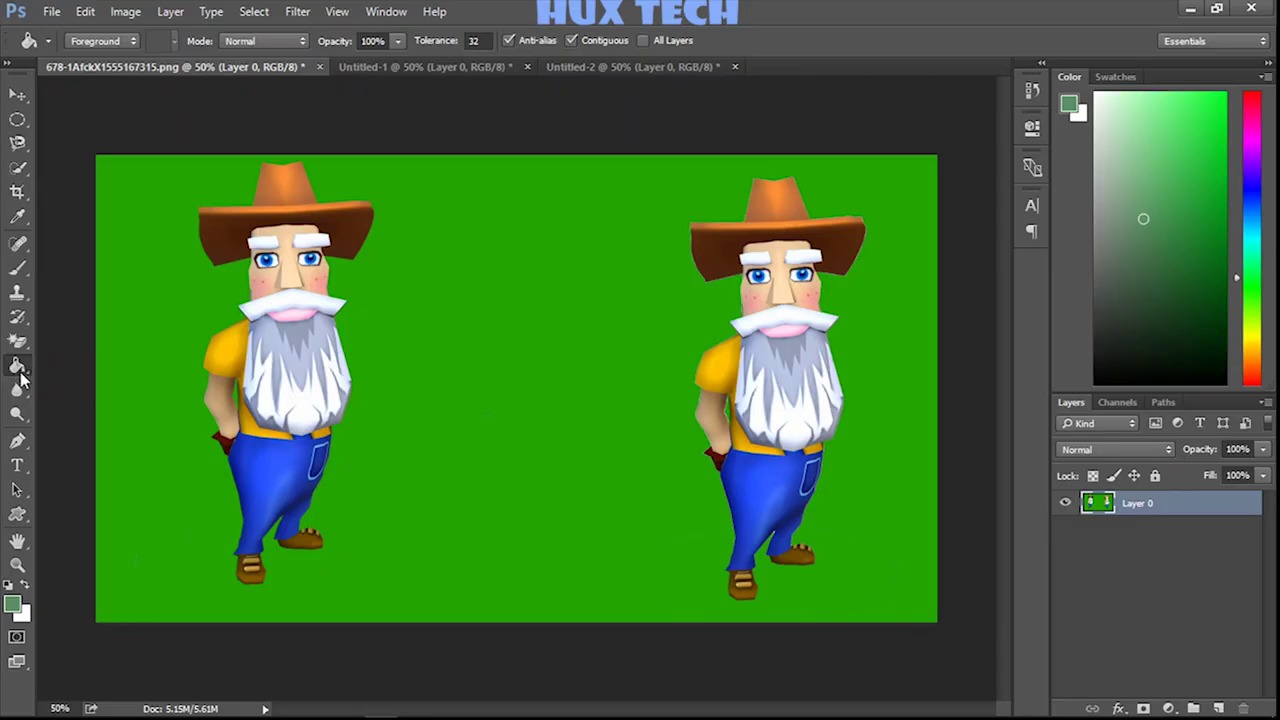
left_click(12, 604)
left_click_drag(818, 428, 881, 429)
key("Return")
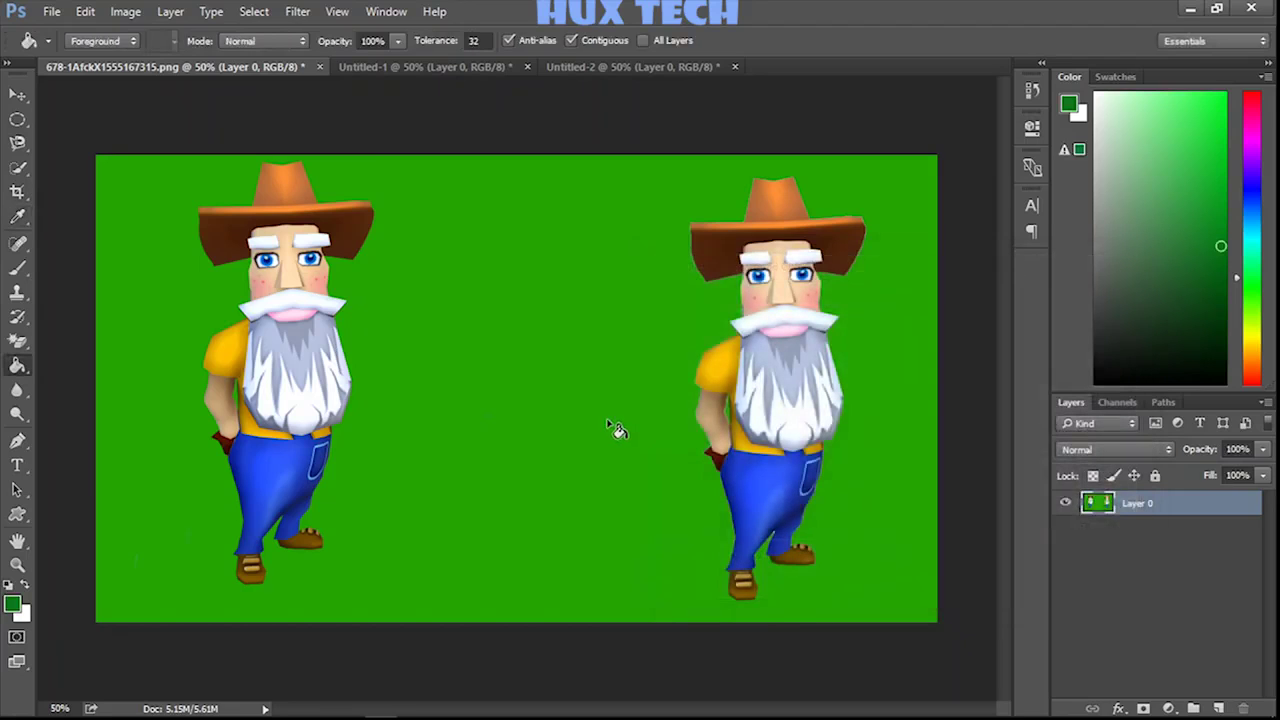
left_click(614, 429)
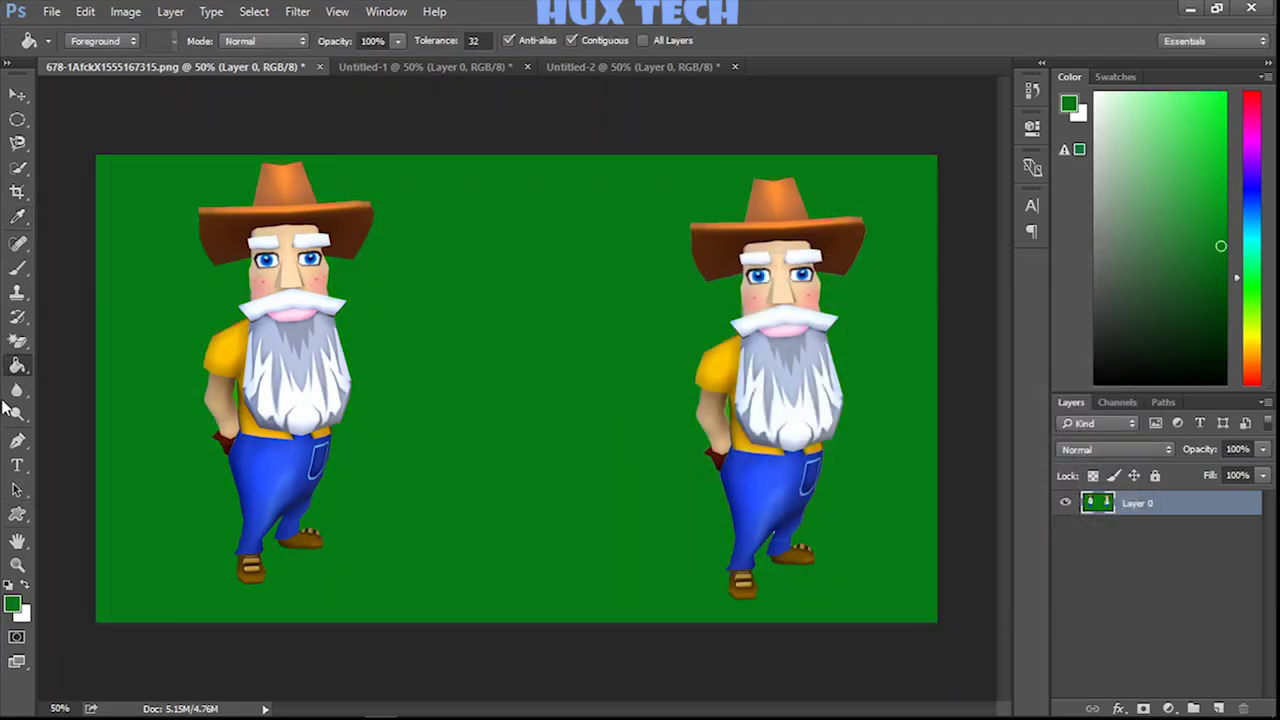
- Erase the green background around both figures with the Magic Eraser at tolerance 32
right_click(17, 366)
left_click(100, 371)
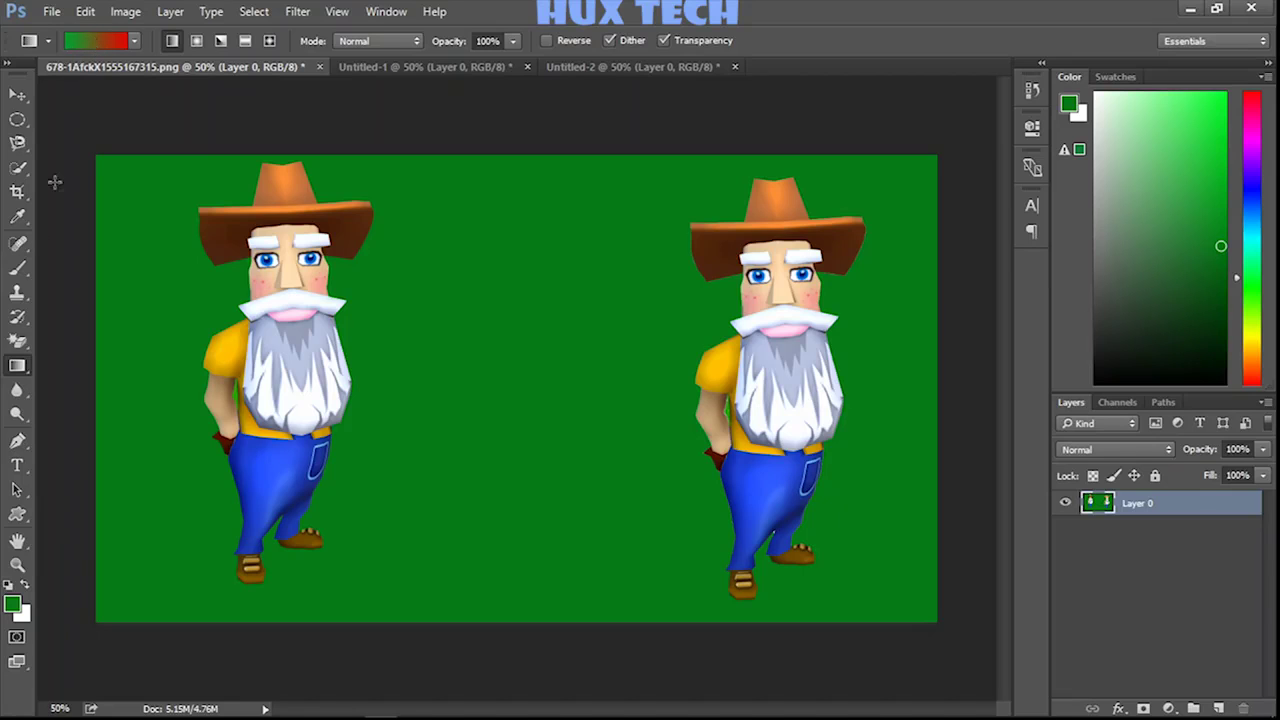
left_click(17, 341)
left_click(403, 404)
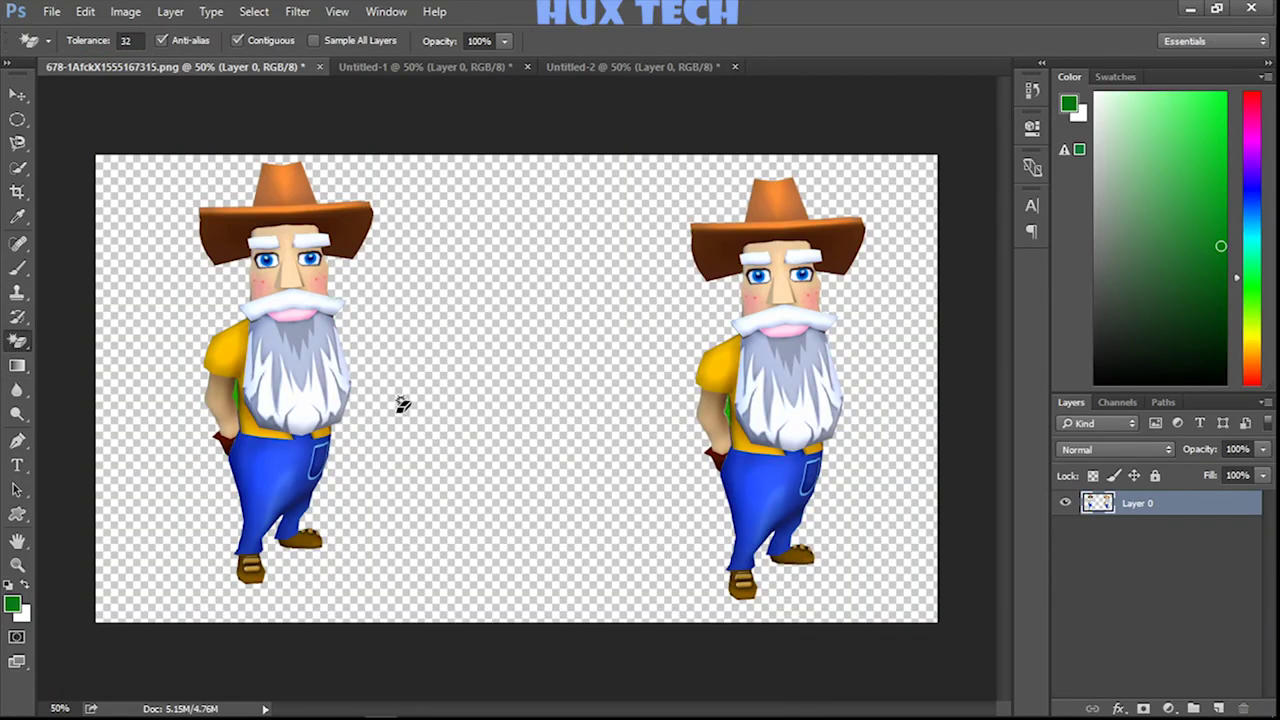
left_click(17, 94)
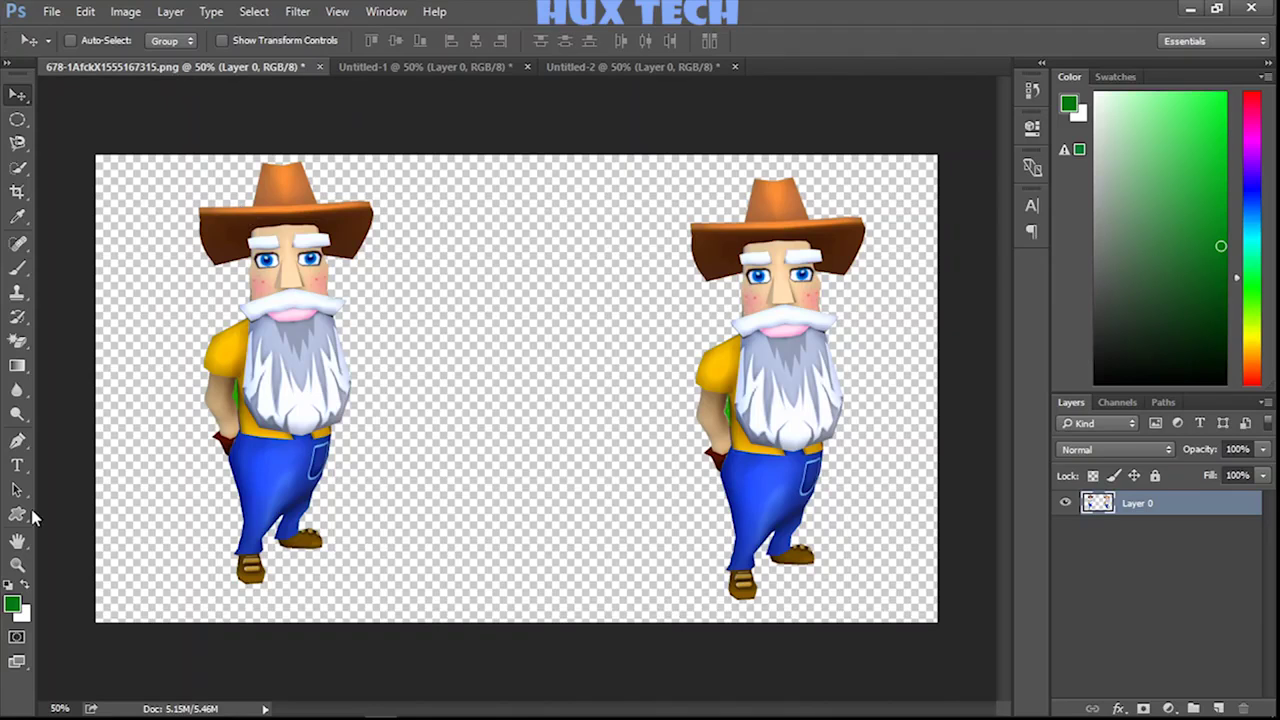
- Open the Gradient tool's gradient for editing and set its starting colour stop to light green 35d85f
left_click(17, 366)
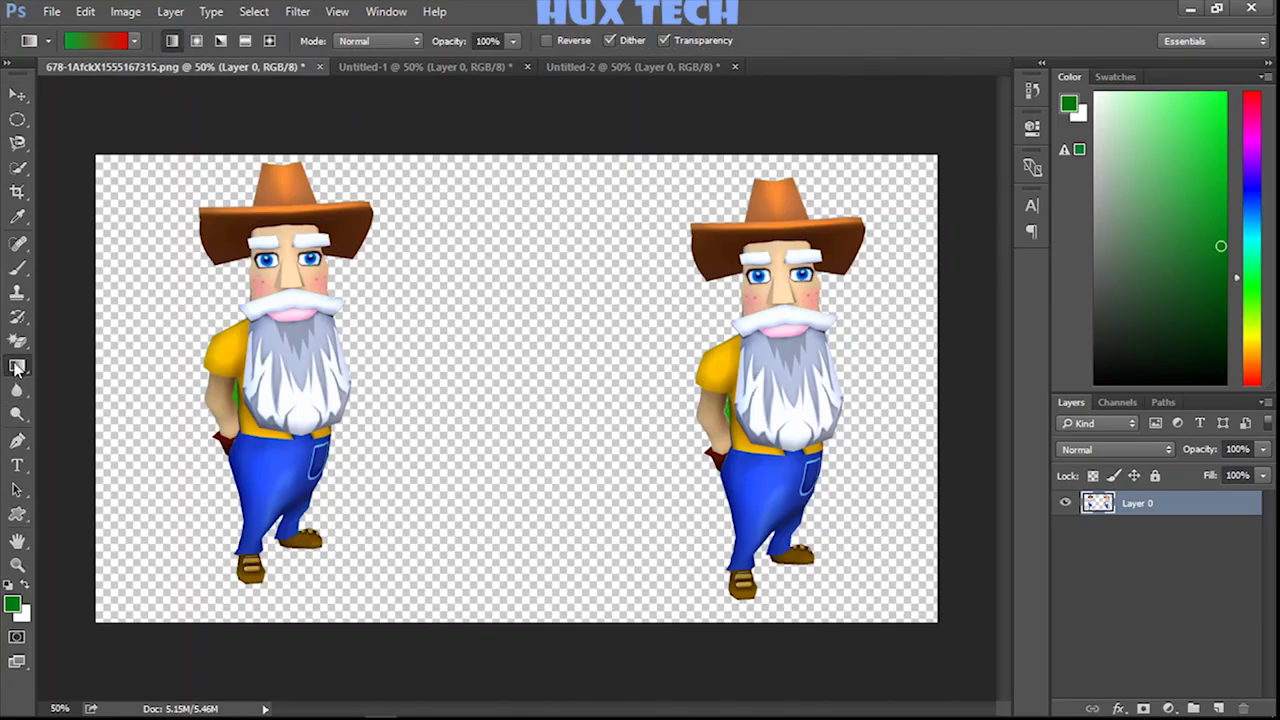
left_click(17, 366)
left_click(63, 380)
left_click(10, 370)
left_click(98, 362)
left_click(102, 42)
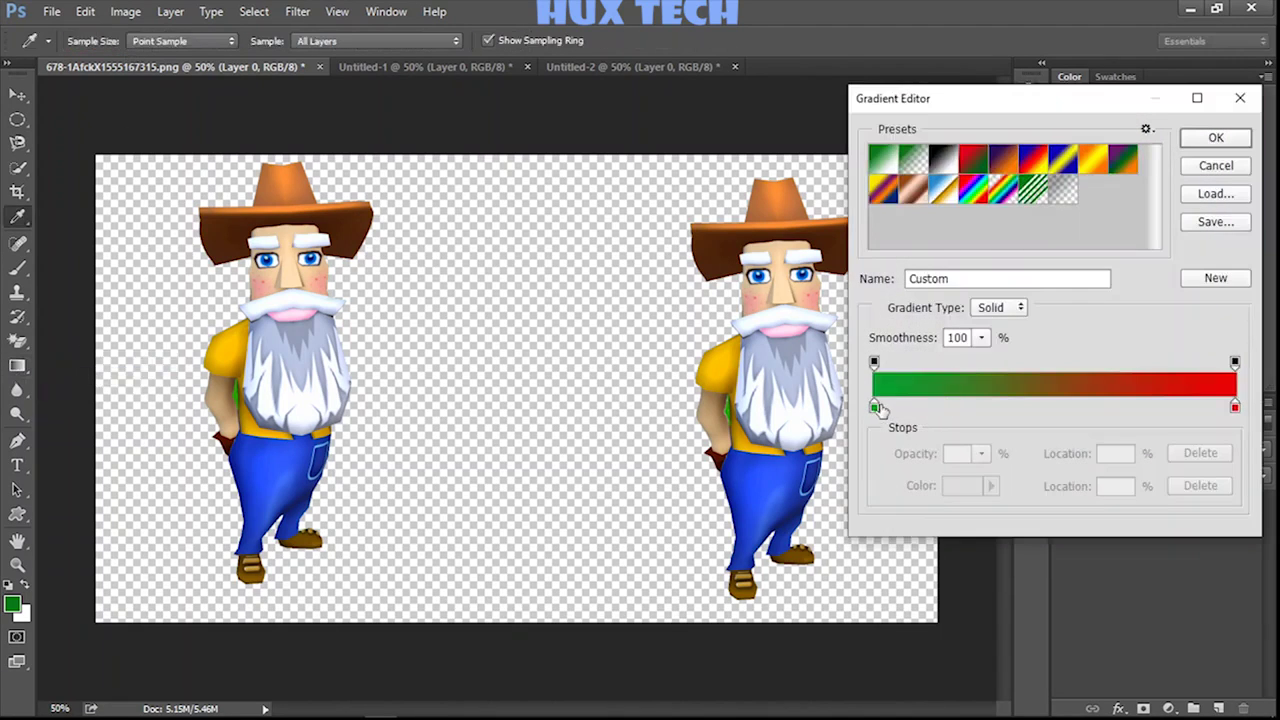
left_click(875, 407)
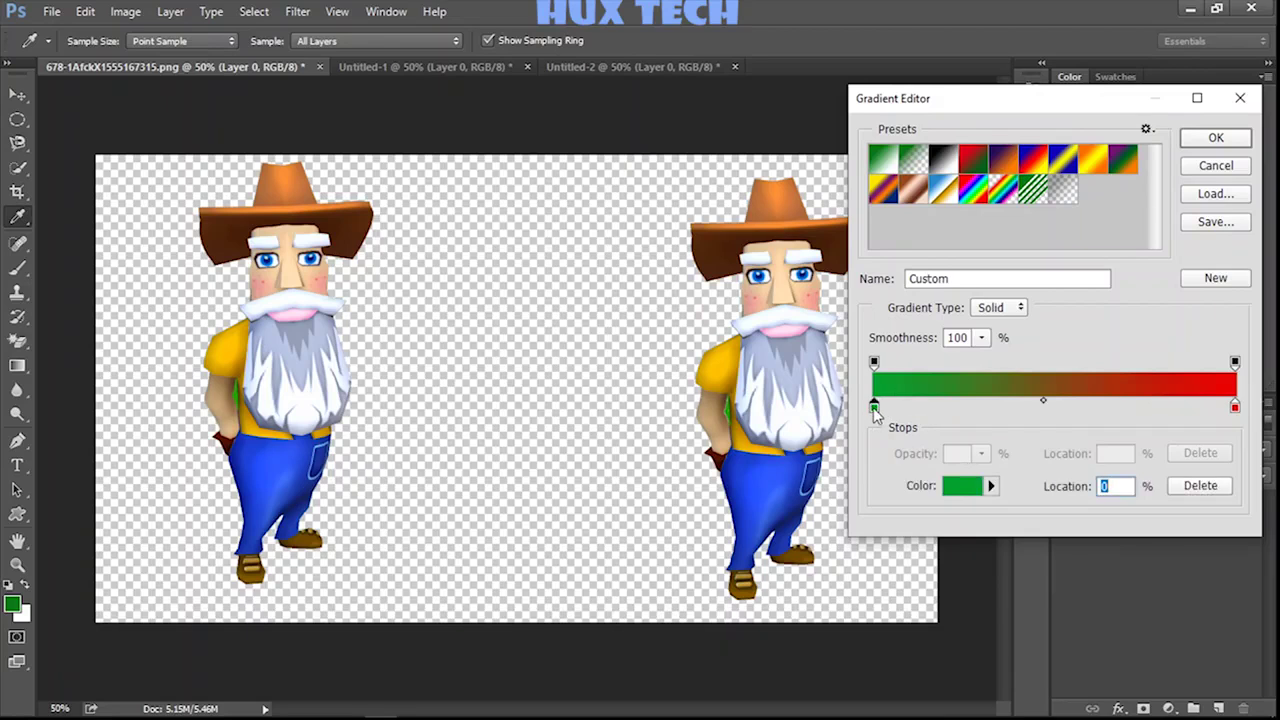
double_click(875, 407)
mouse_move(826, 408)
left_mouse_down()
mouse_move(808, 414)
mouse_move(880, 420)
mouse_move(832, 362)
mouse_move(834, 341)
left_mouse_up()
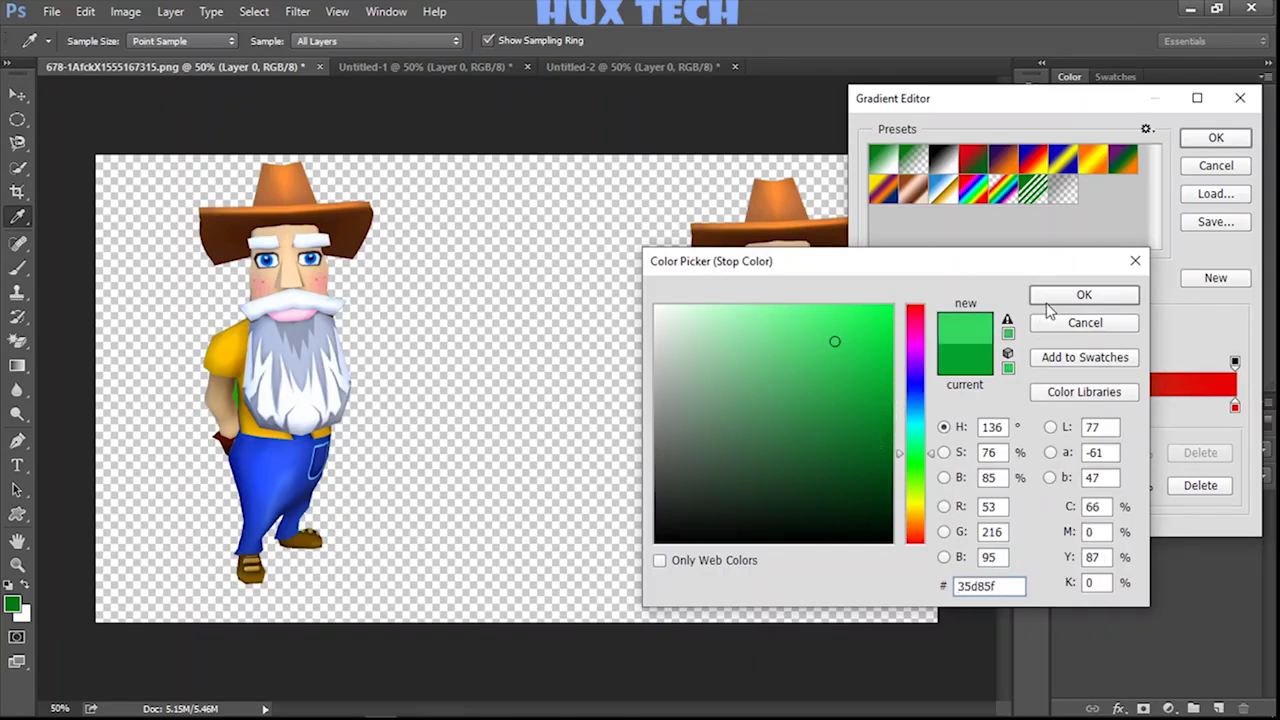
left_click(1083, 294)
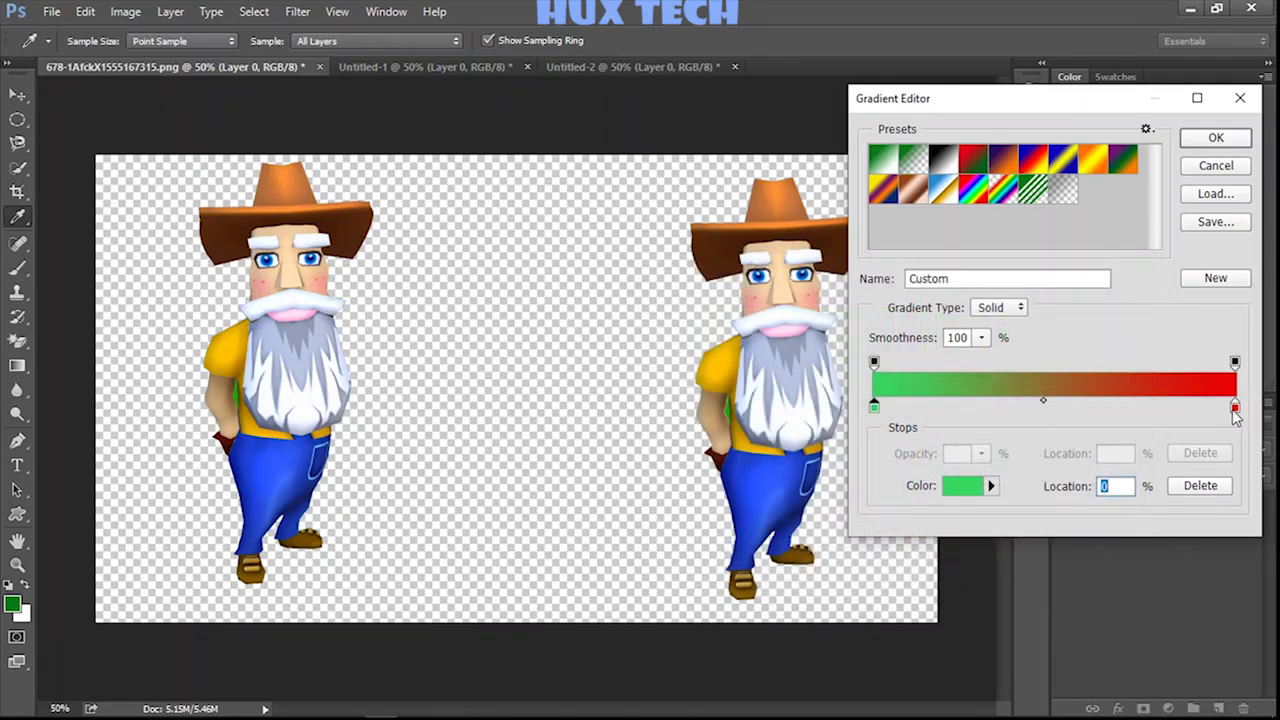
- Set the gradient's end colour stop to a dark blue and apply the edited gradient
double_click(1234, 409)
left_click(917, 401)
mouse_move(886, 394)
left_mouse_down()
mouse_move(871, 383)
mouse_move(829, 403)
left_mouse_up()
left_click(1101, 299)
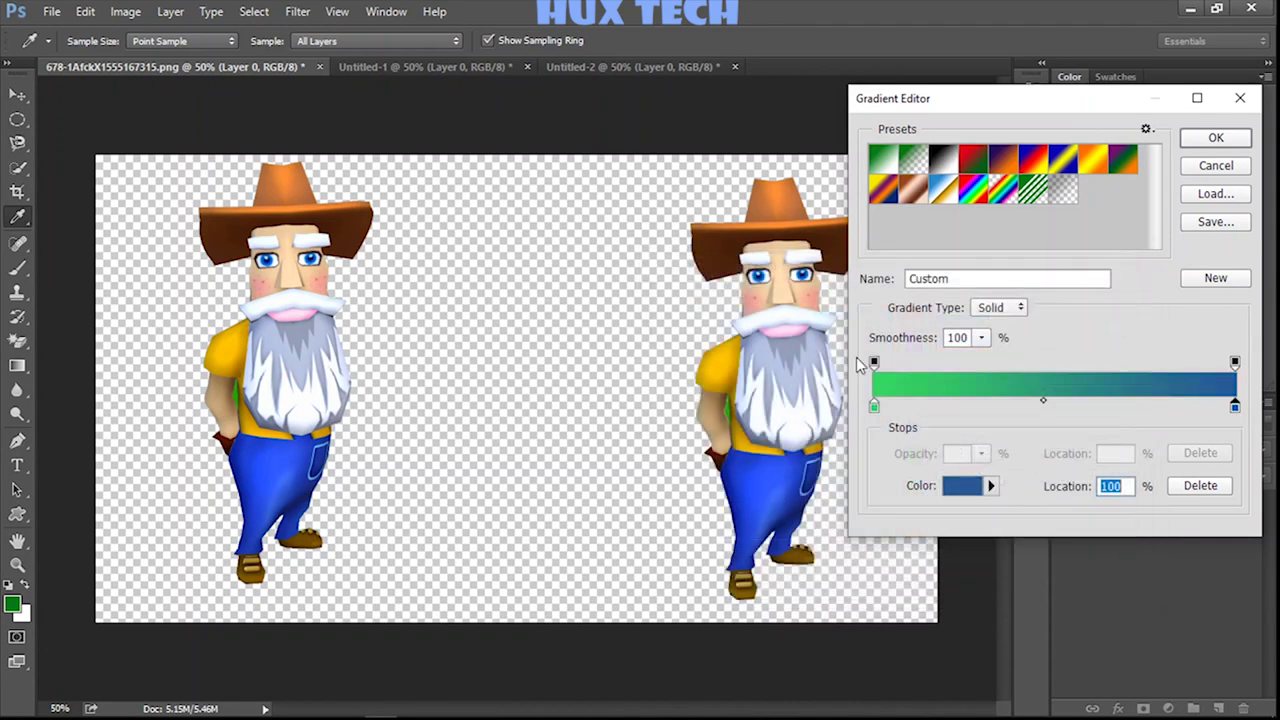
left_click(1217, 145)
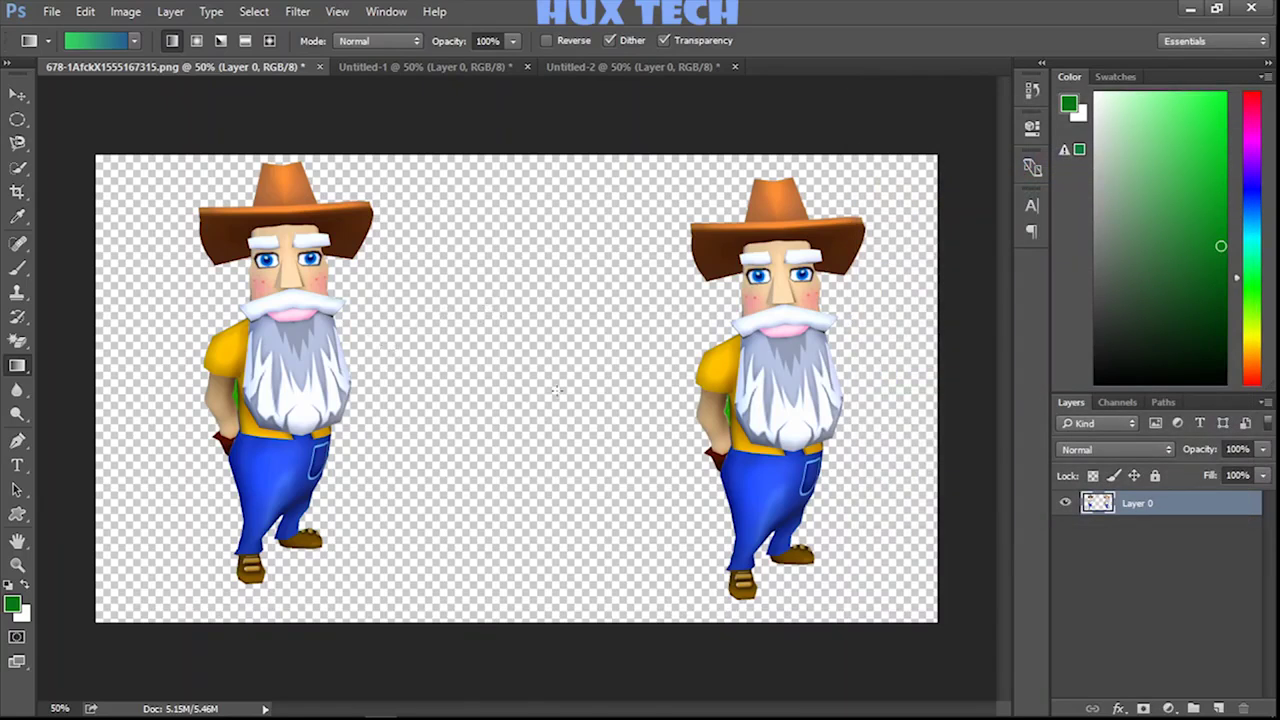
- Add a new layer beneath the figures' layer and draw a horizontal gradient on it from the left figure's beard to the middle
left_click(1216, 708)
left_click_drag(1145, 505, 1147, 548)
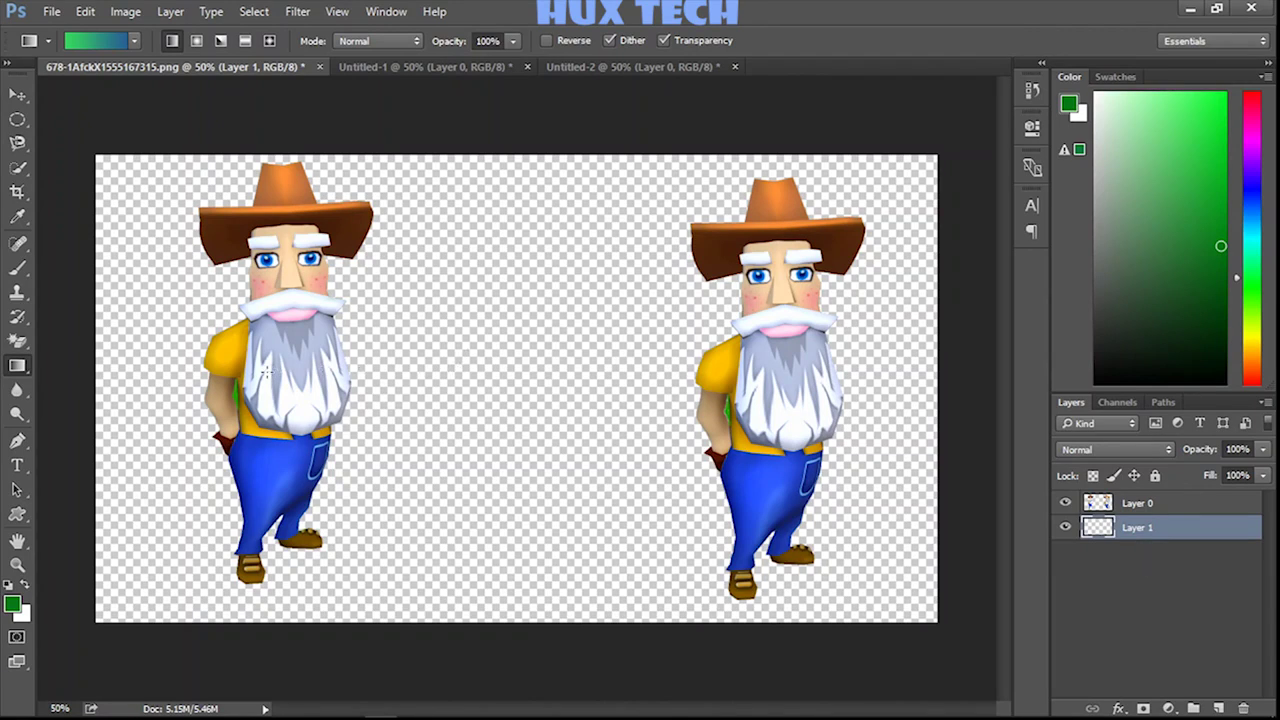
left_click_drag(360, 374, 540, 374)
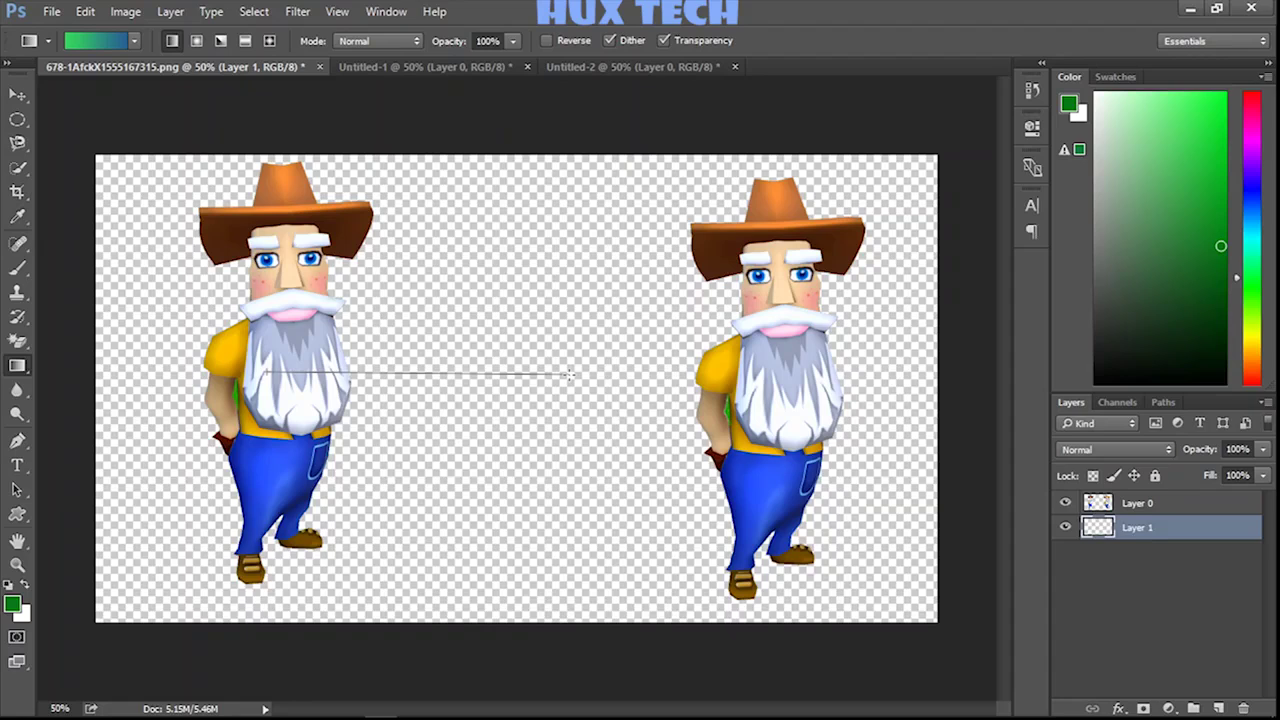
left_click_drag(568, 374, 569, 375)
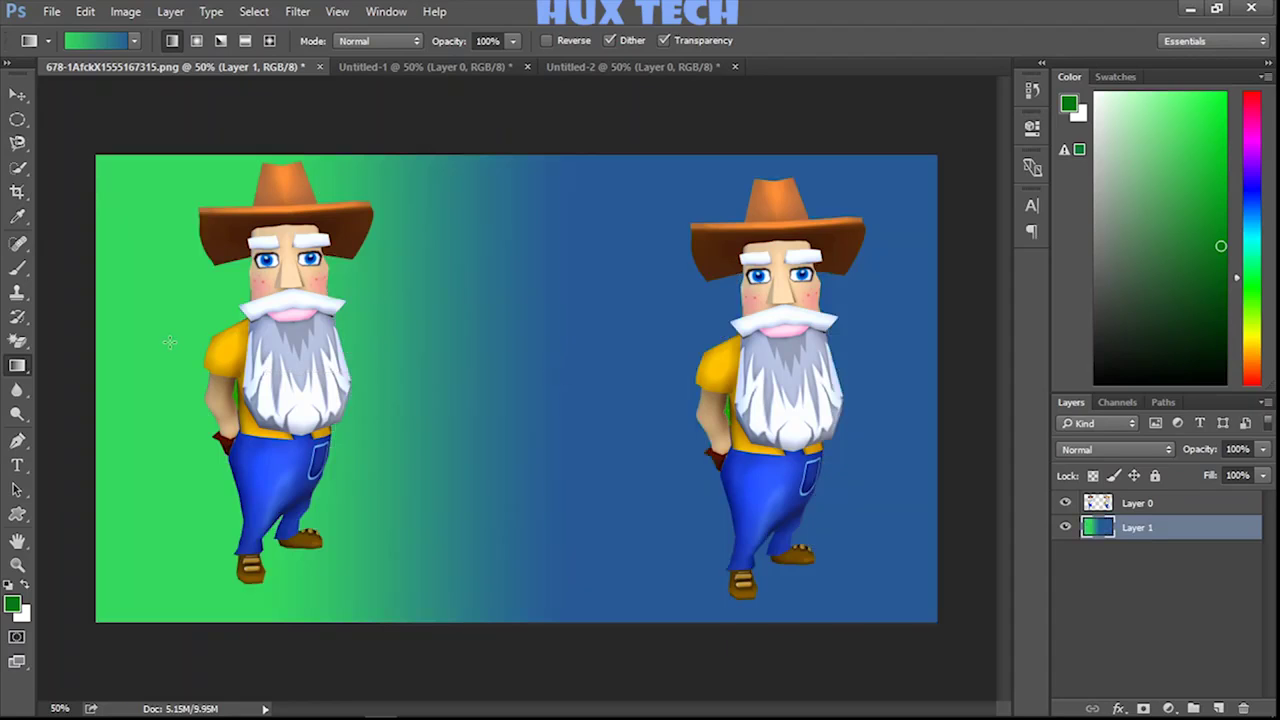
- Redraw the background gradient in several directions, ending with a diagonal from the right figure's face down to the left figure
left_click_drag(497, 237, 489, 505)
left_click_drag(225, 547, 734, 385)
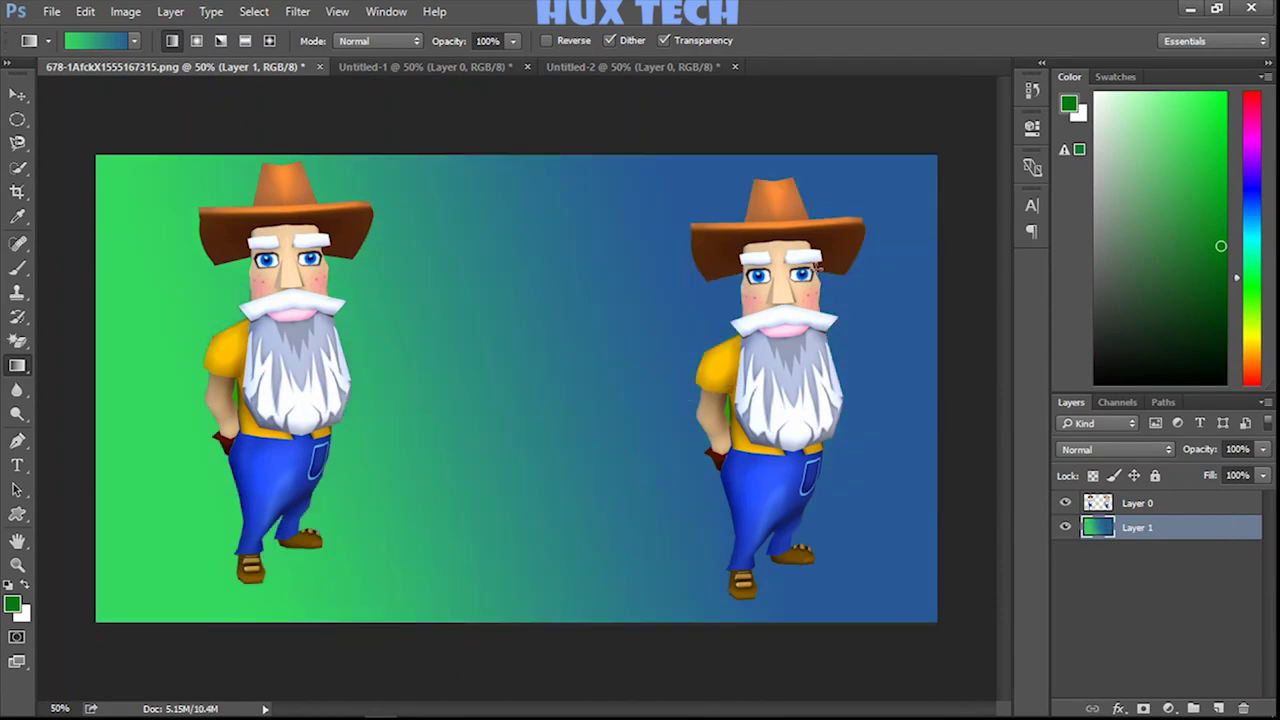
left_click_drag(741, 263, 341, 477)
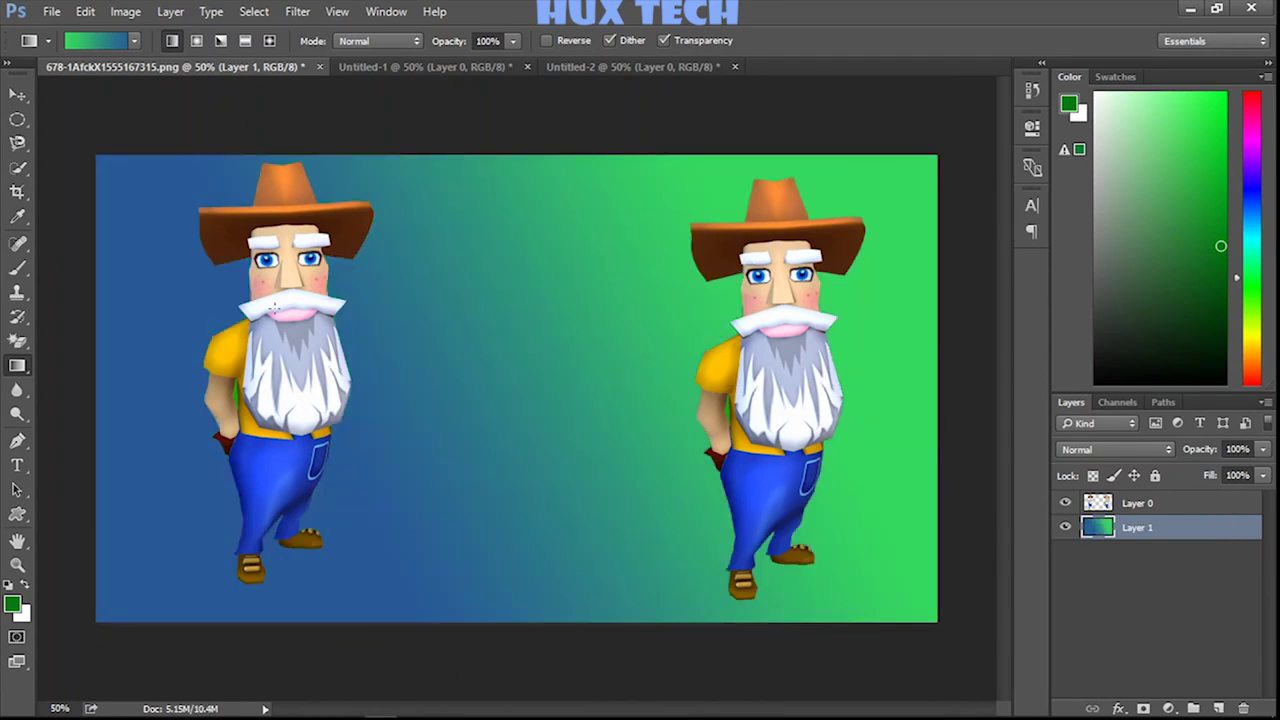
- Set up the Brush tool with a round tip of 40 px and 93% hardness
right_click(17, 366)
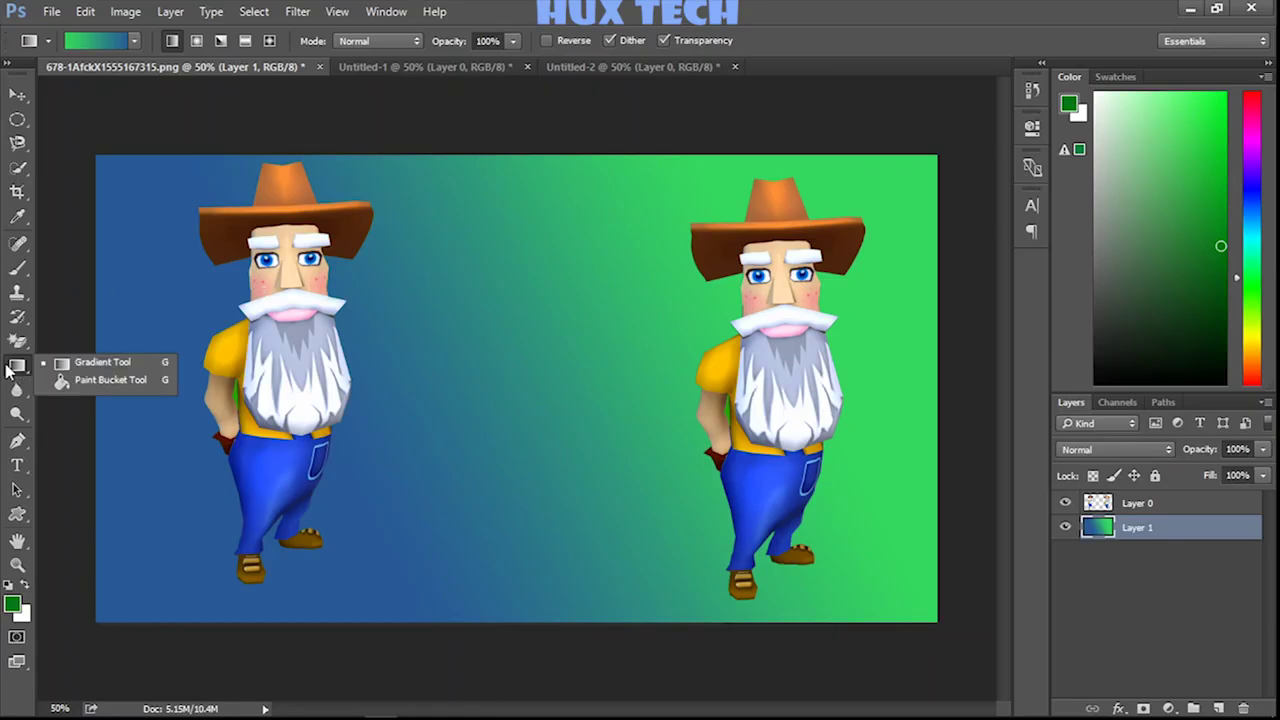
left_click(60, 384)
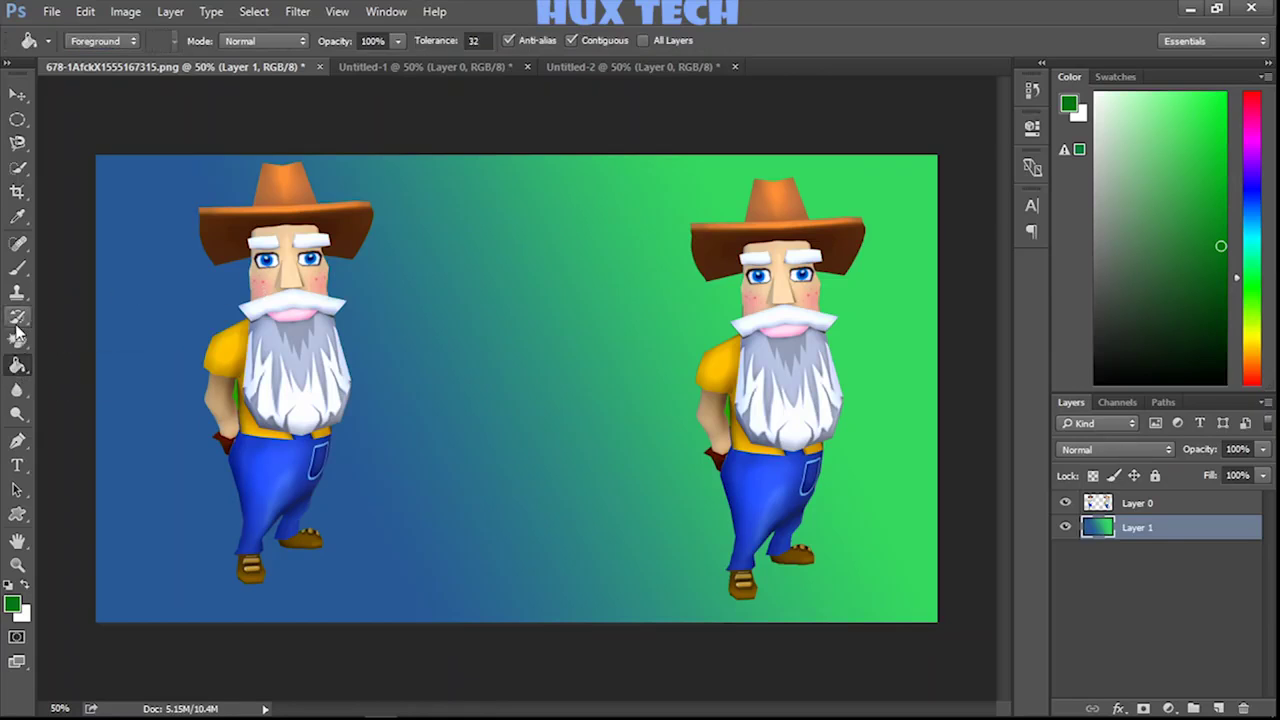
left_click(17, 268)
right_click(410, 402)
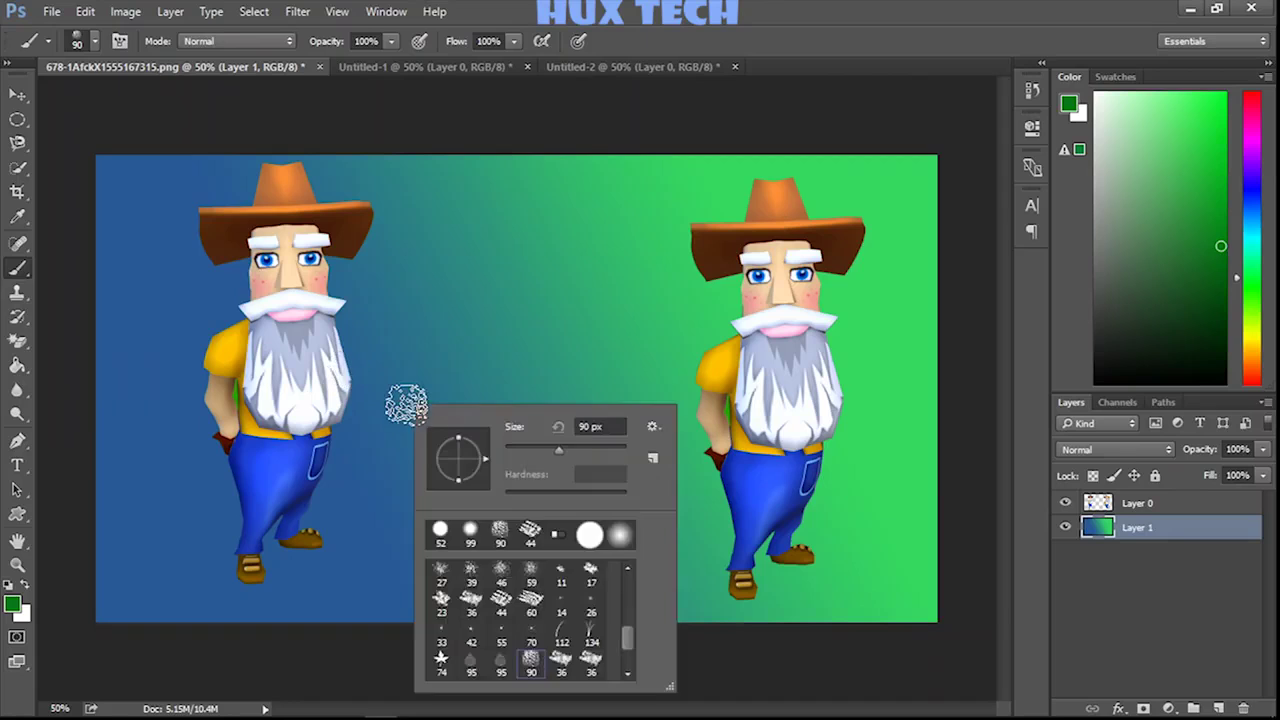
left_click(440, 532)
left_click_drag(538, 449, 563, 453)
left_click_drag(626, 496, 619, 499)
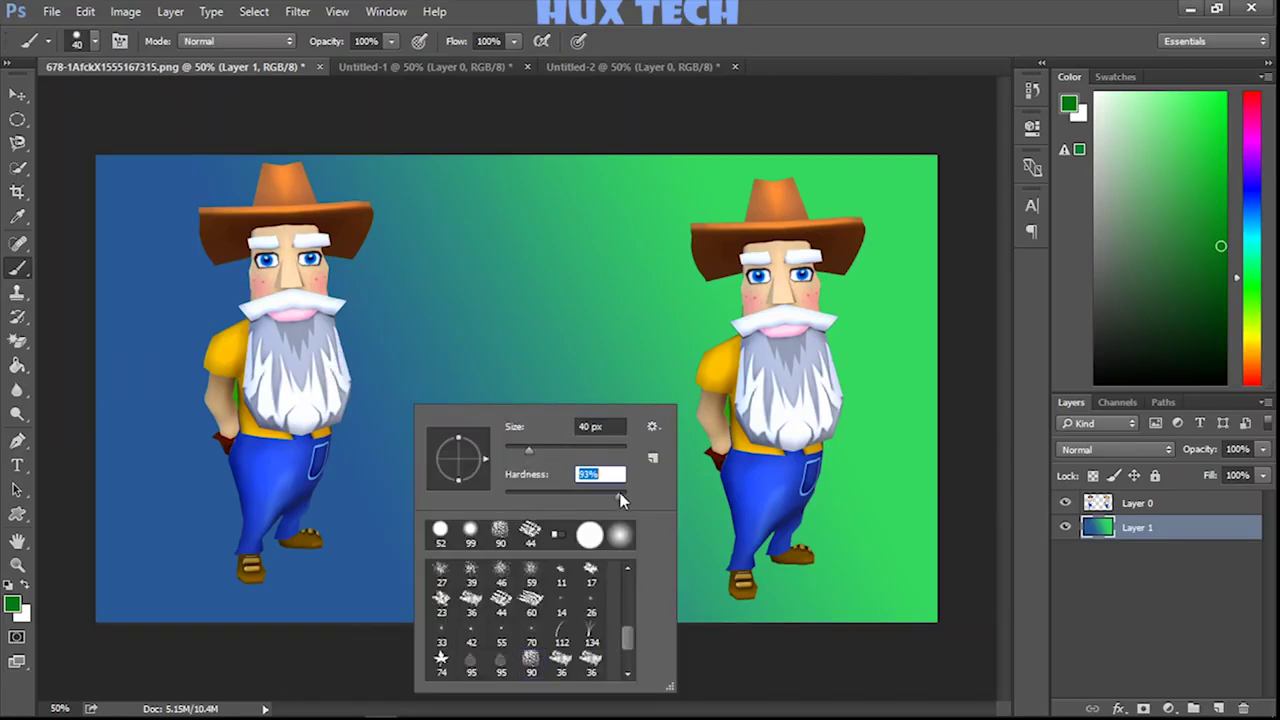
key("Return")
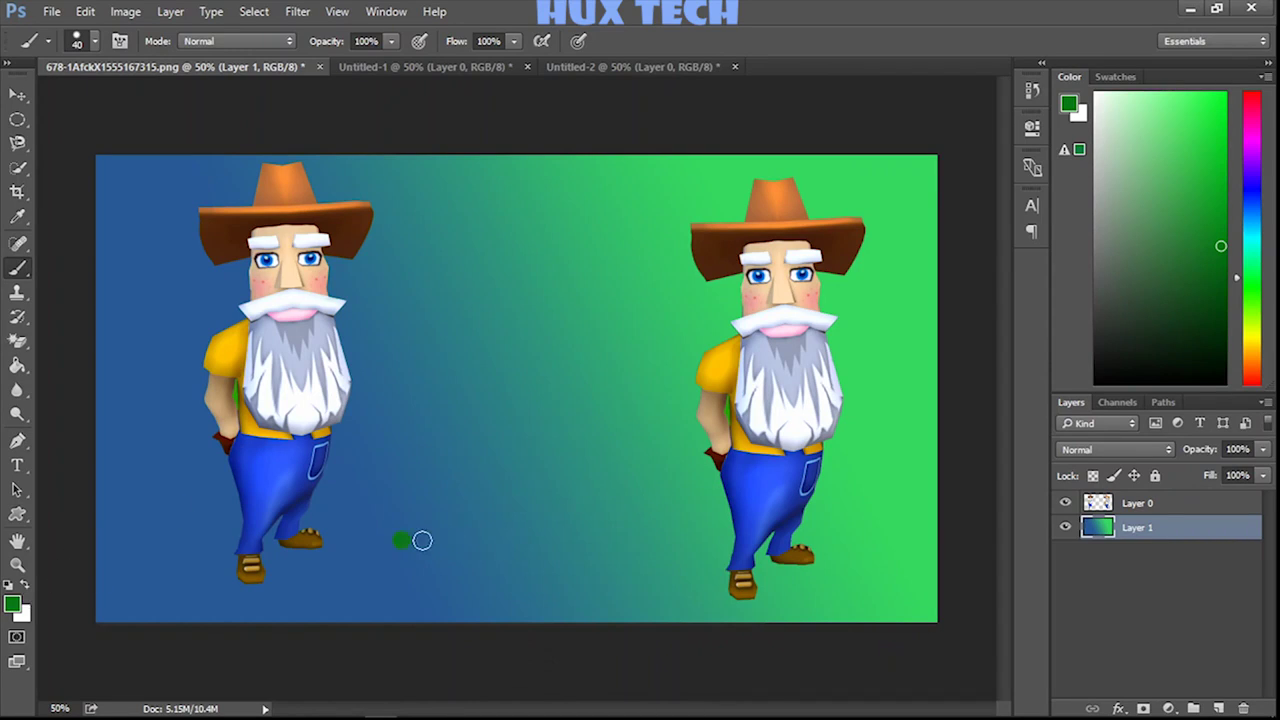
- Paint a straight horizontal line and a vertical line meeting it between the two figures, and undo both
left_click_drag(402, 540, 661, 541)
left_click(528, 229)
left_click_drag(528, 229, 528, 530)
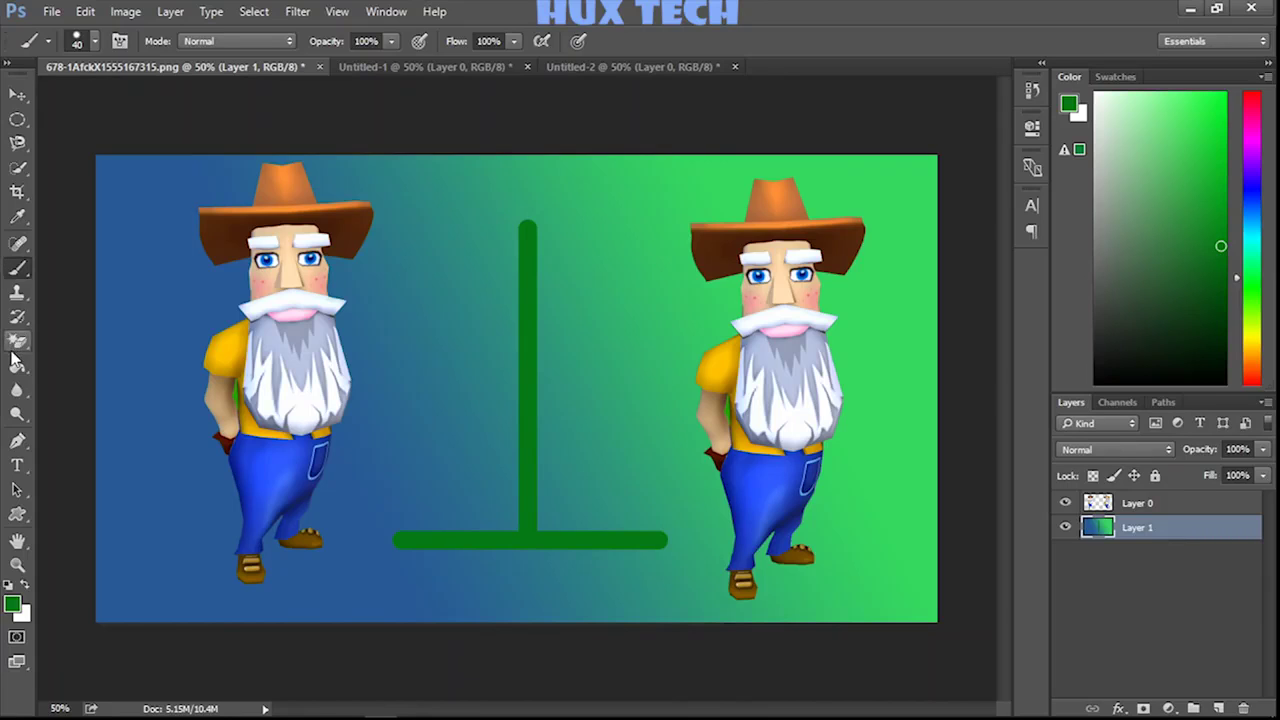
key("ctrl+alt+z")
key("ctrl+alt+z")
key("ctrl+alt+z")
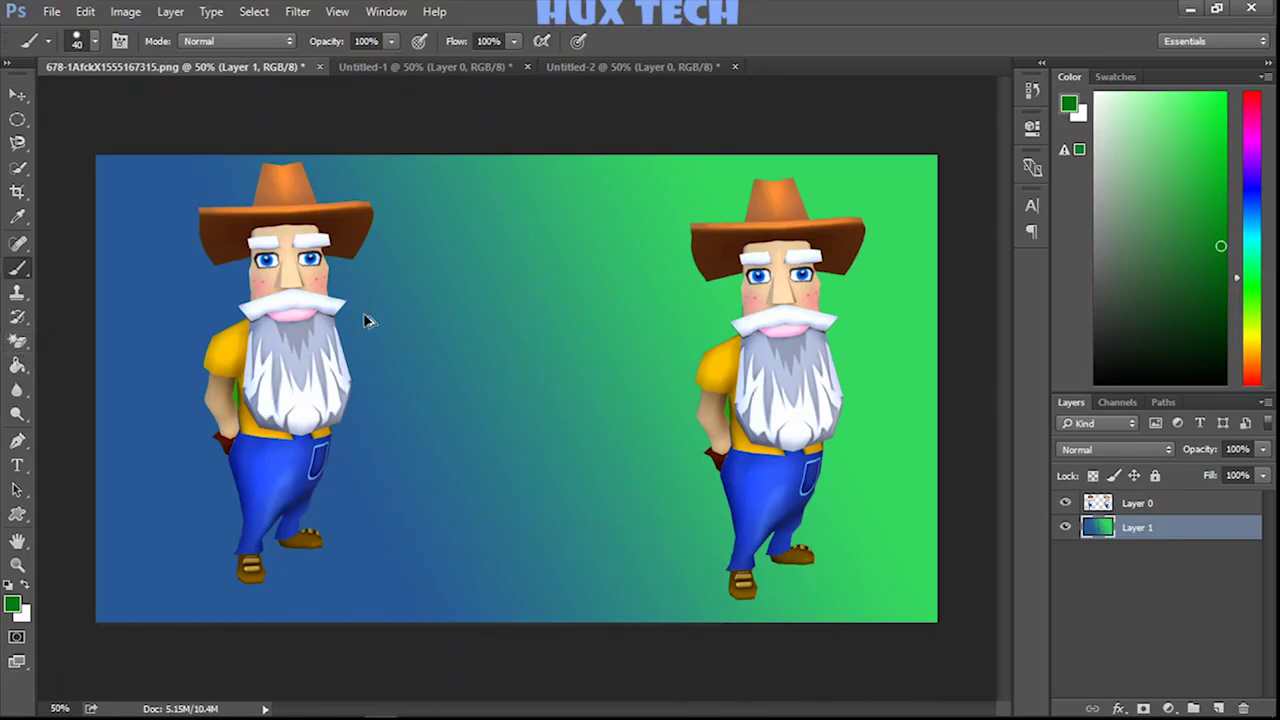
- Paint five separate dark green dots between the two figures, and undo them all
left_click(421, 339)
left_click(513, 339)
left_click(492, 402)
left_click(560, 434)
left_click(569, 526)
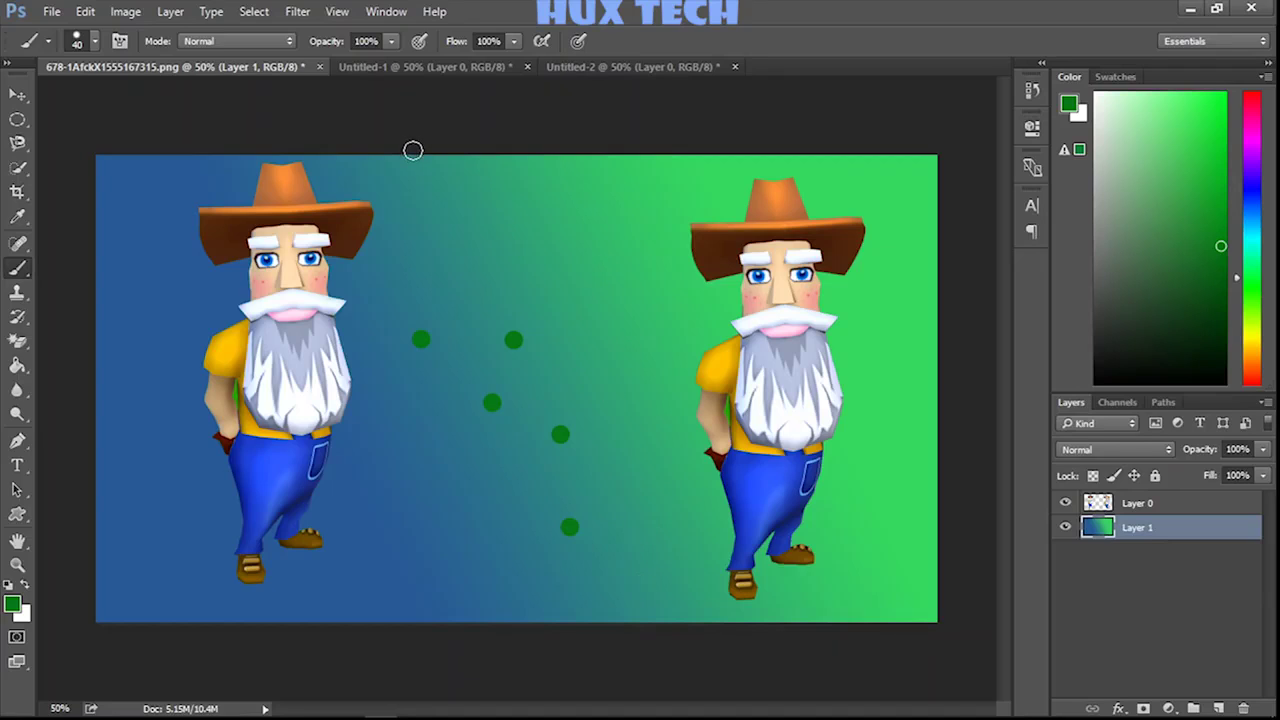
key("ctrl+z")
key("ctrl+z")
key("ctrl+z")
key("ctrl+z")
key("ctrl+z")
key("ctrl+z")
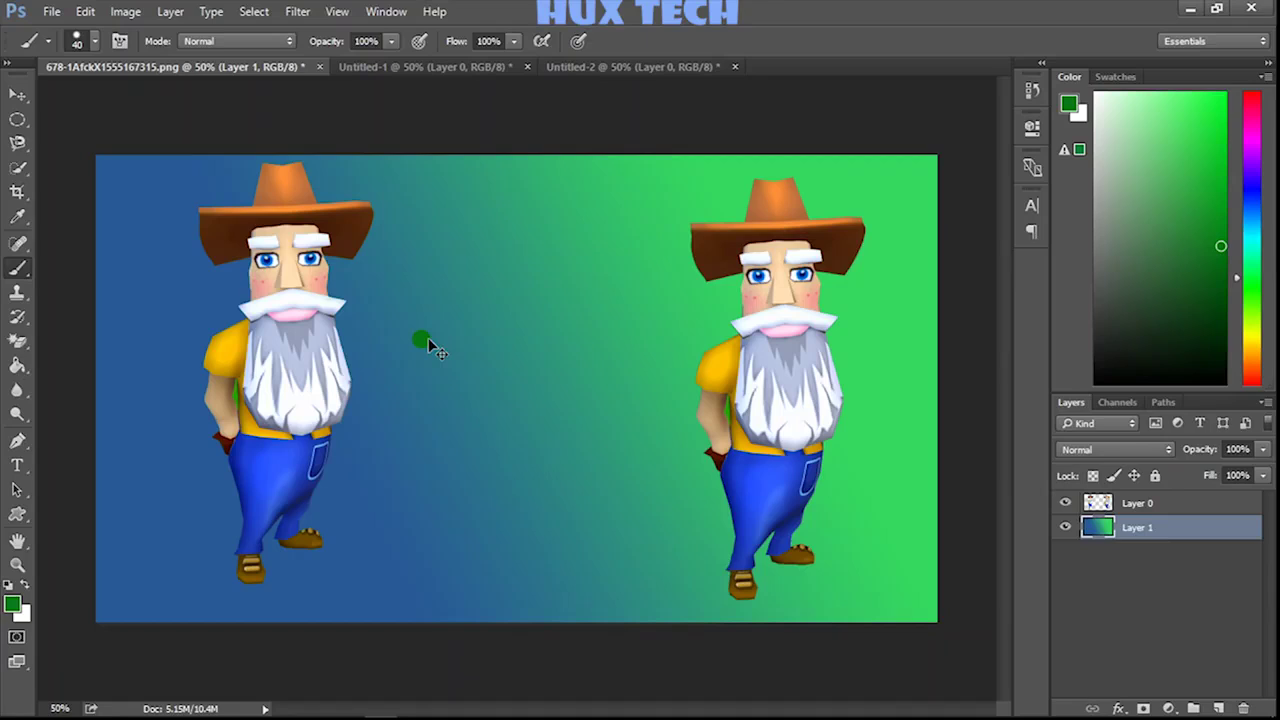
key("ctrl+z")
double_click(1253, 530)
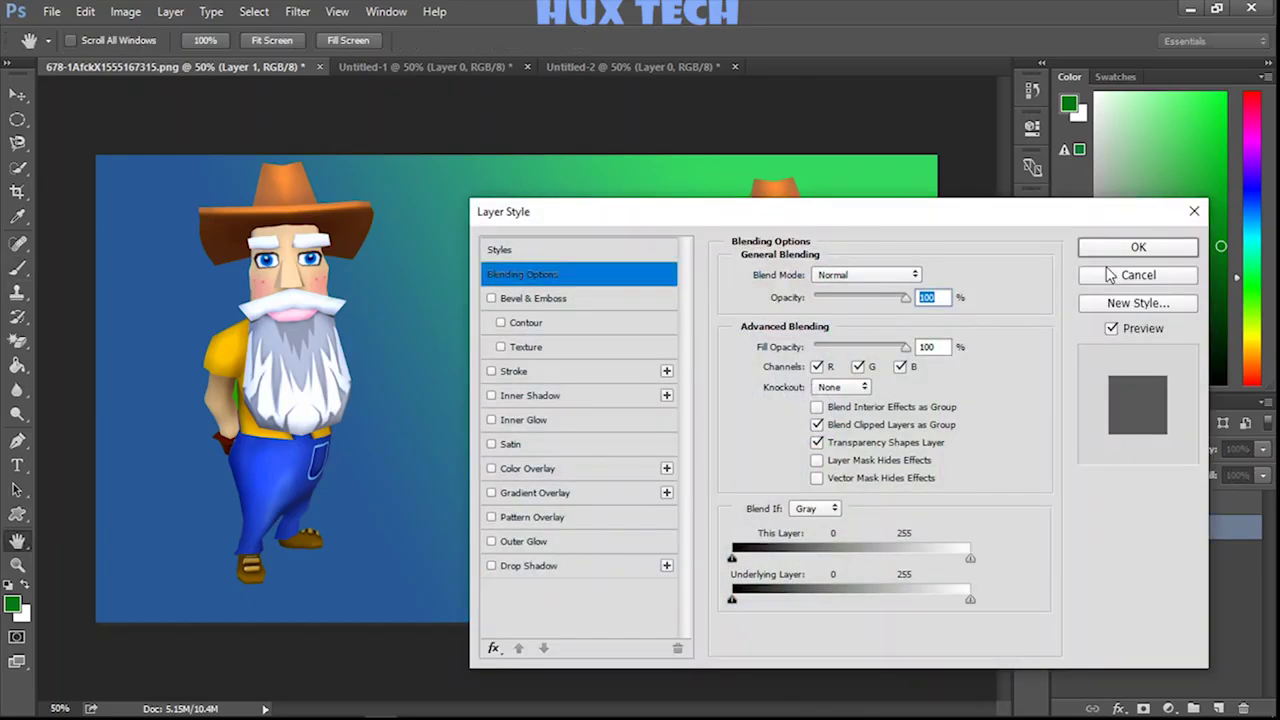
left_click(1137, 276)
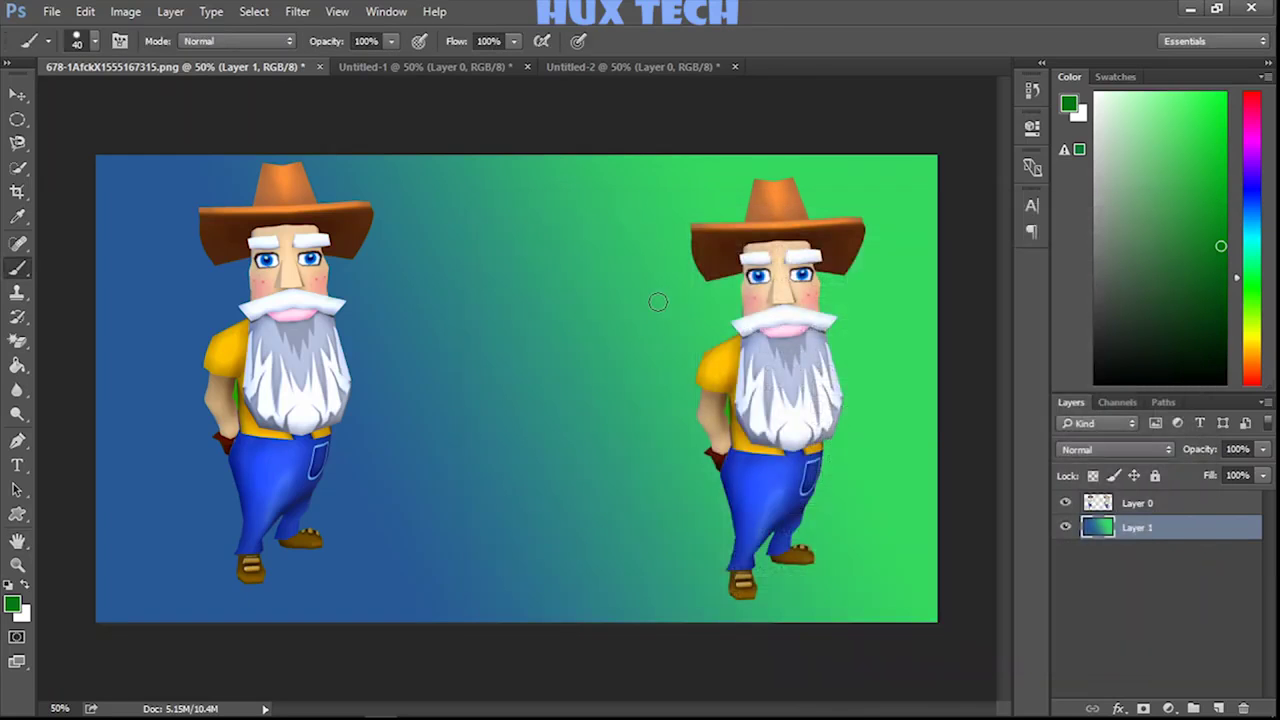